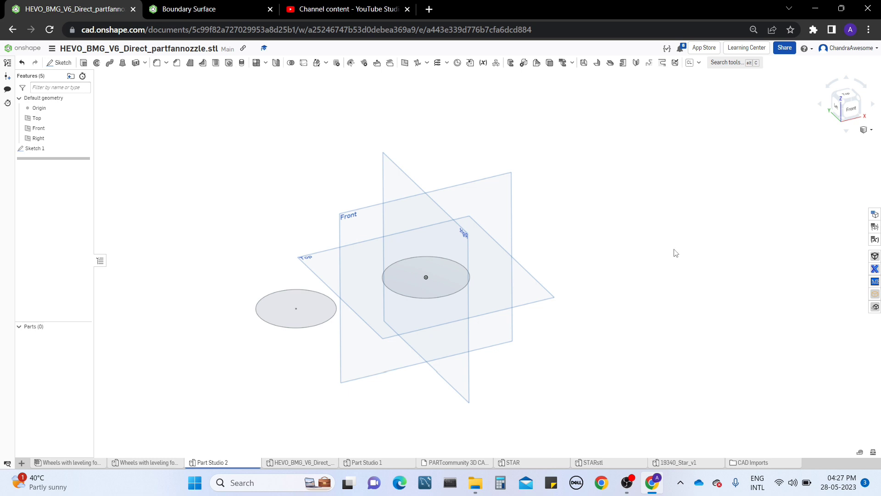
click(166, 63)
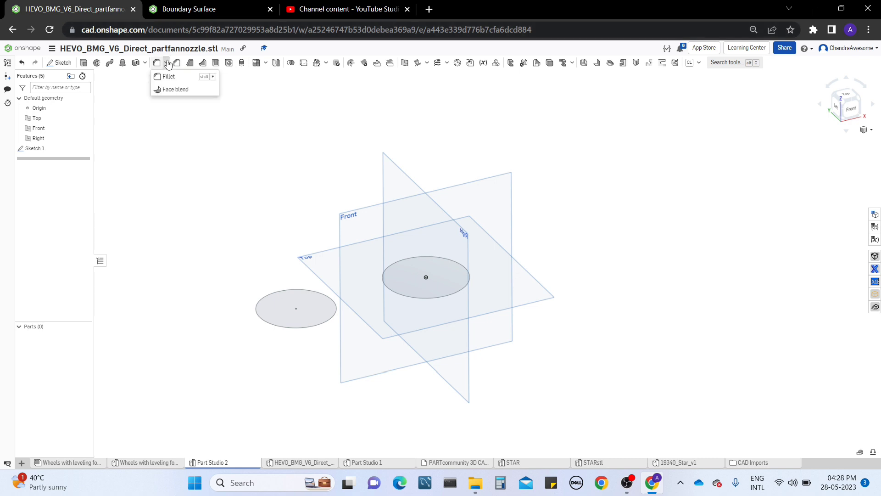
click(168, 63)
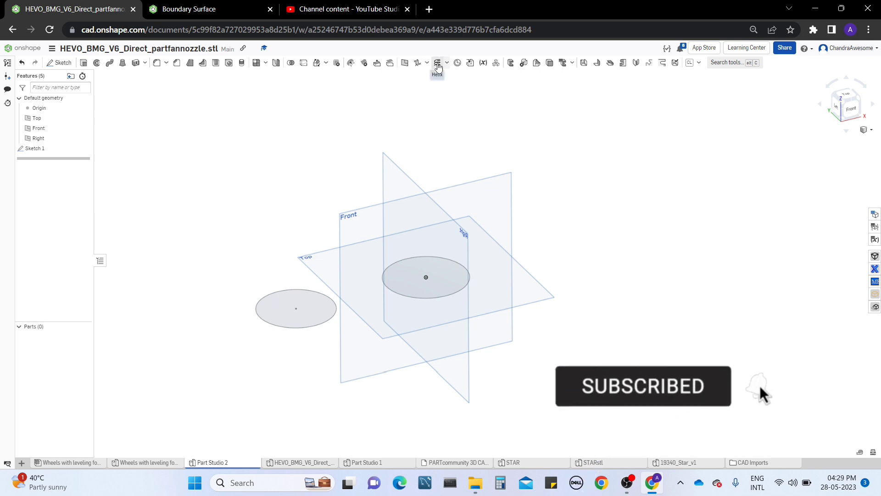
click(446, 64)
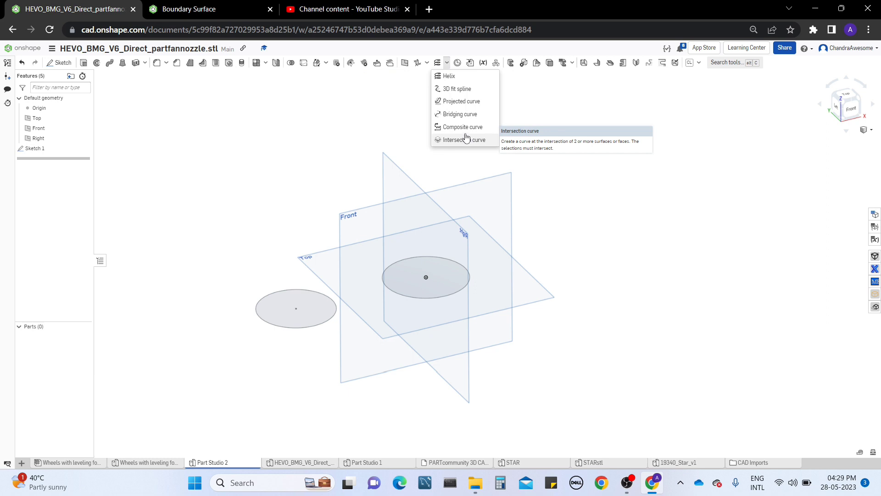
click(472, 81)
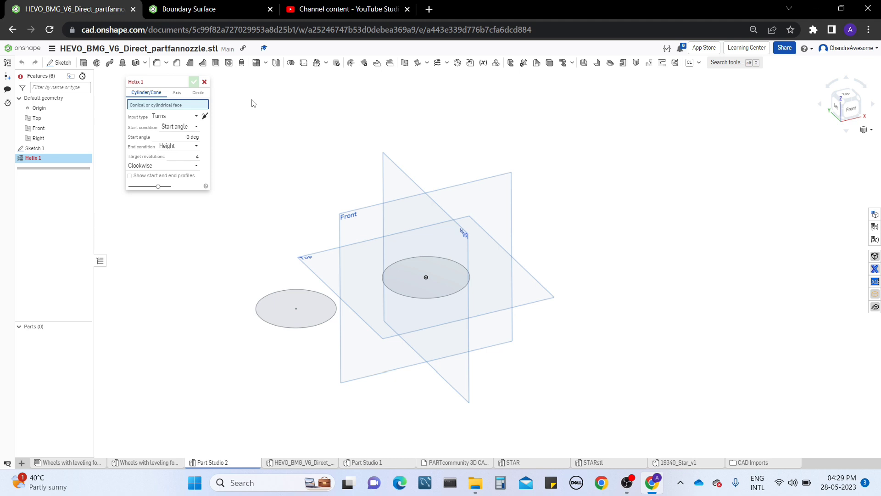
click(205, 82)
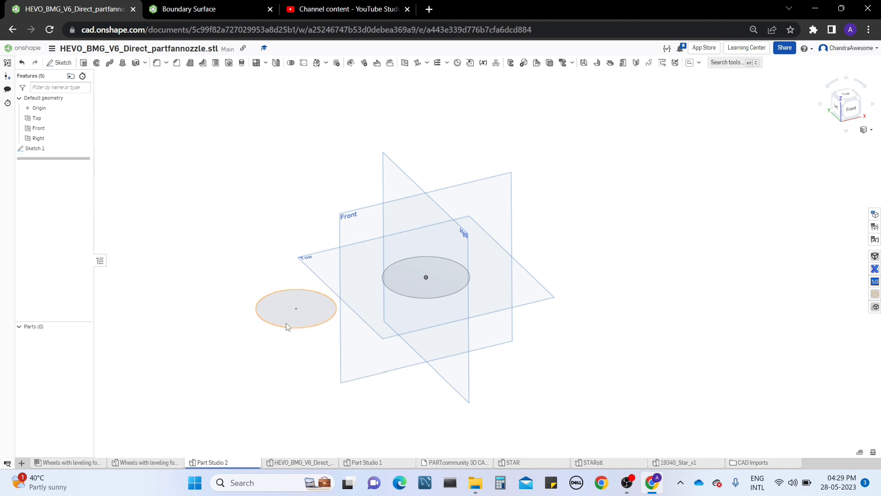
- Extrude the Sketch 1 circle that lies away from the origin upward into a tall new solid cylinder
click(412, 268)
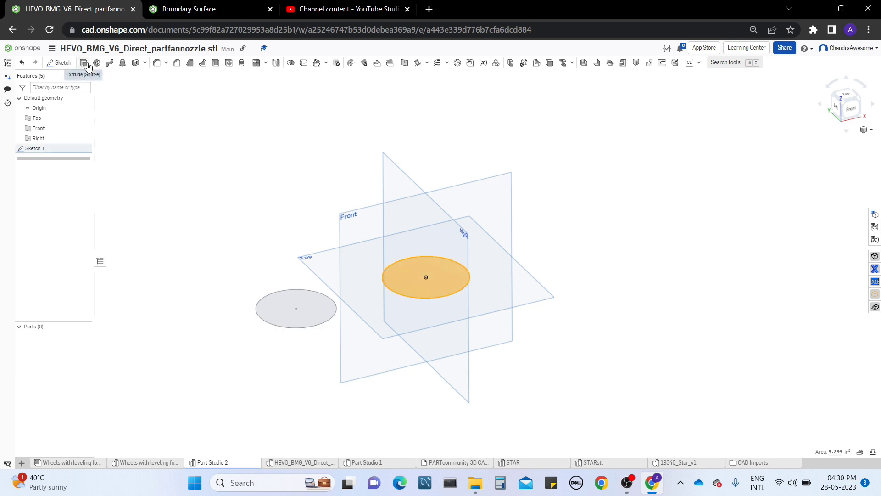
click(300, 186)
click(287, 294)
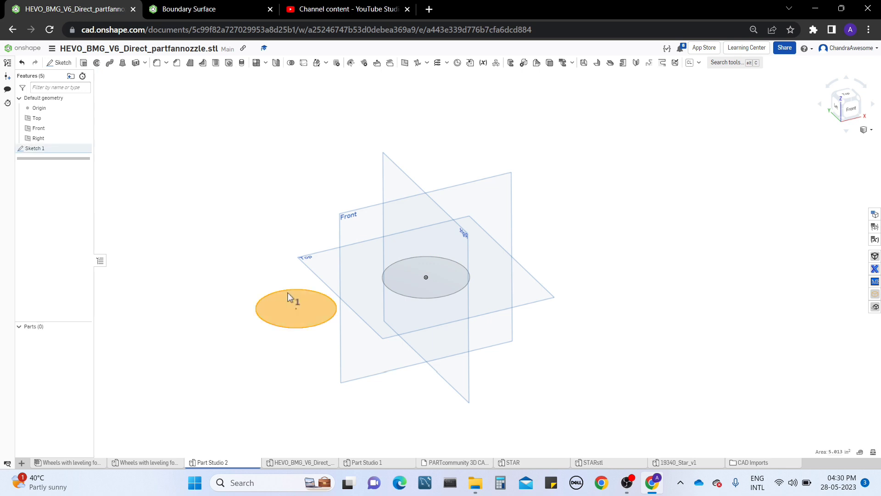
click(83, 63)
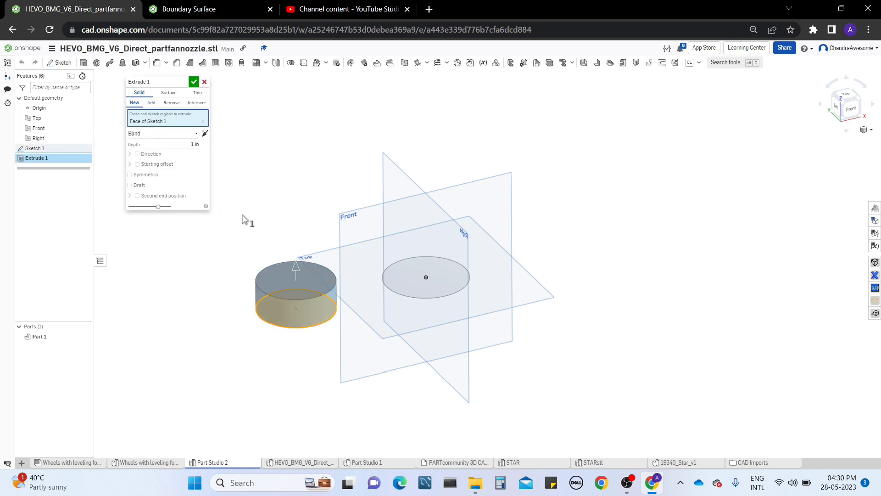
drag(296, 267, 297, 202)
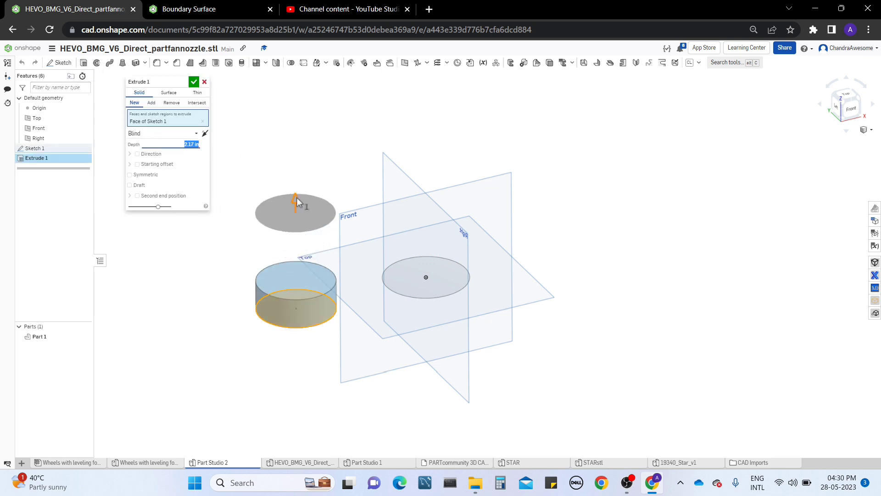
click(193, 83)
- Start a helix on the cylindrical face of the extruded part
click(437, 64)
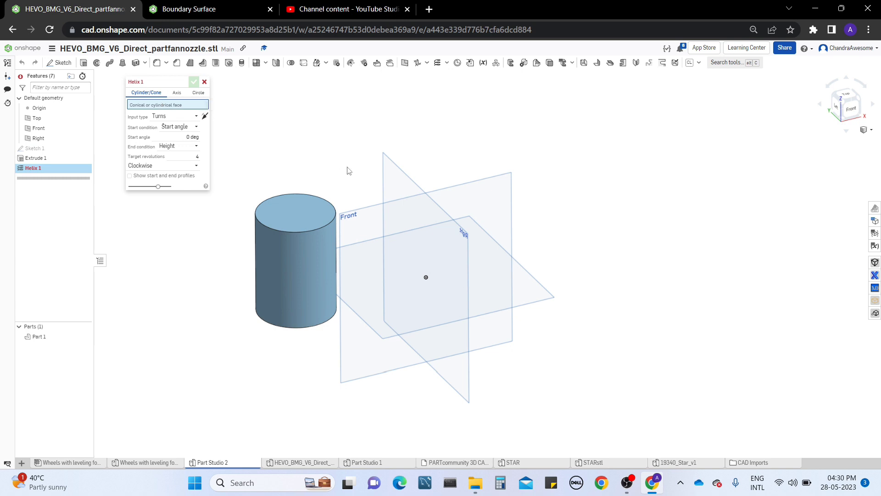
click(308, 319)
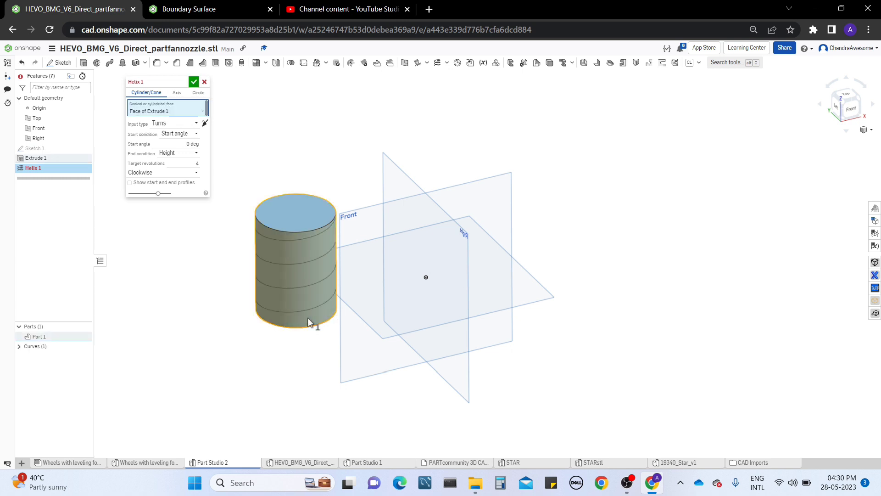
middle_drag(356, 104, 366, 115)
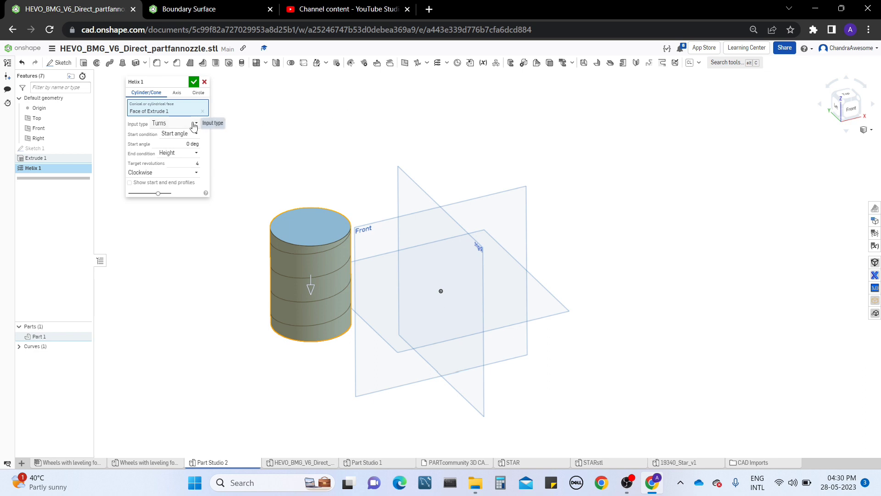
- Try the helix input types Pitch and Turns and pitch, and return the input type to Turns
click(194, 125)
click(183, 146)
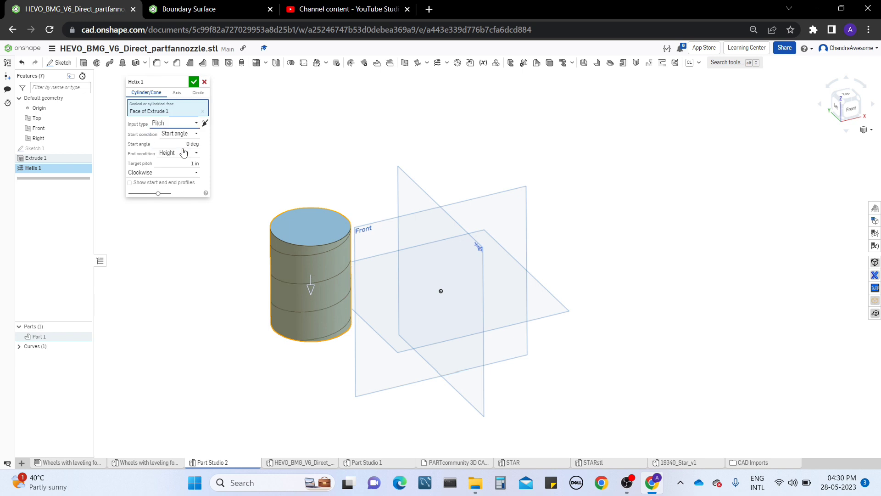
click(186, 125)
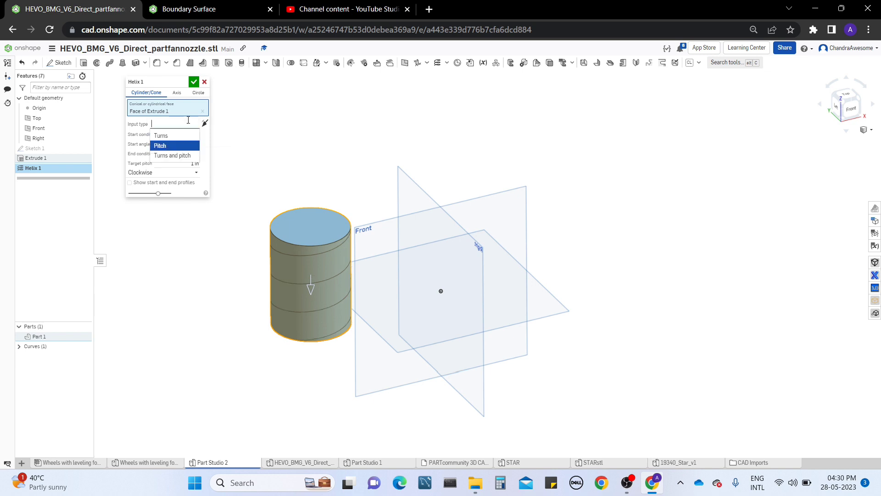
click(191, 156)
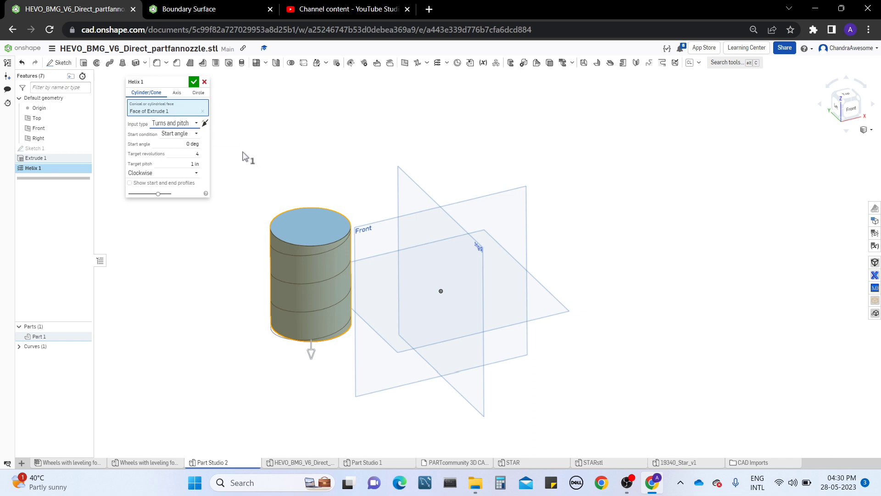
click(185, 124)
click(183, 135)
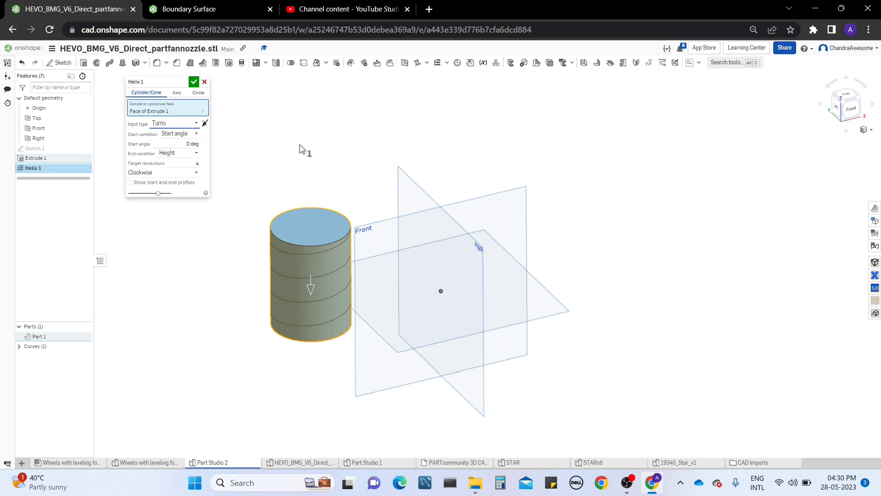
- Reverse the helix direction, keep the Start angle condition and set the start angle to 90 deg
click(205, 124)
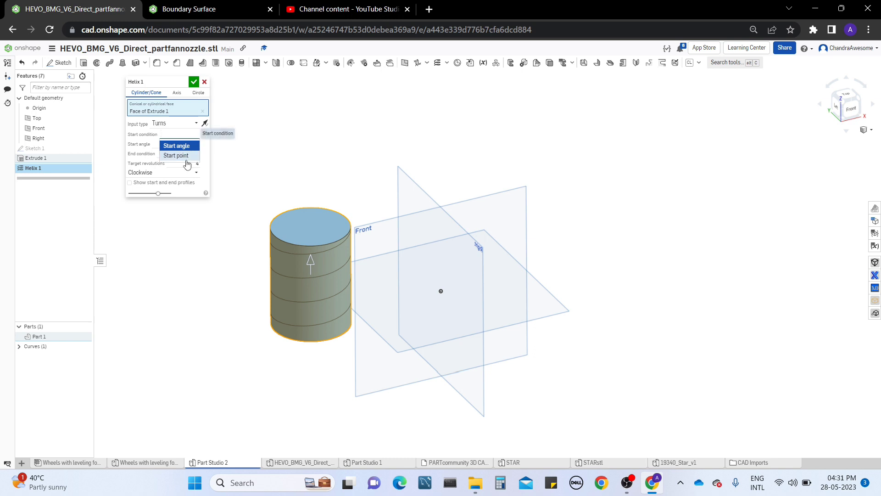
click(177, 146)
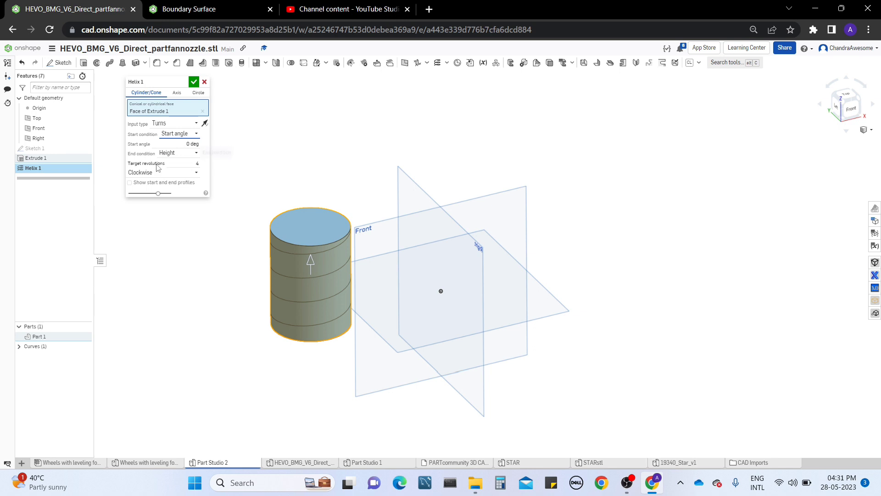
click(175, 144)
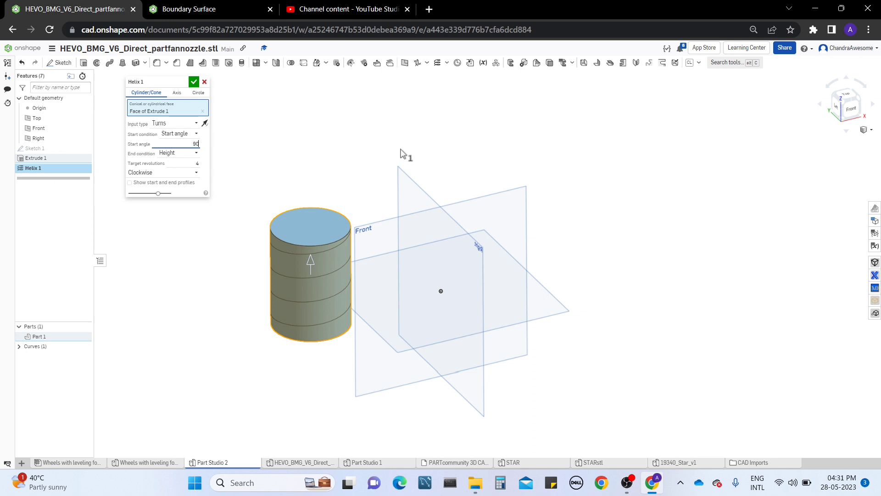
text(90)
key(Return)
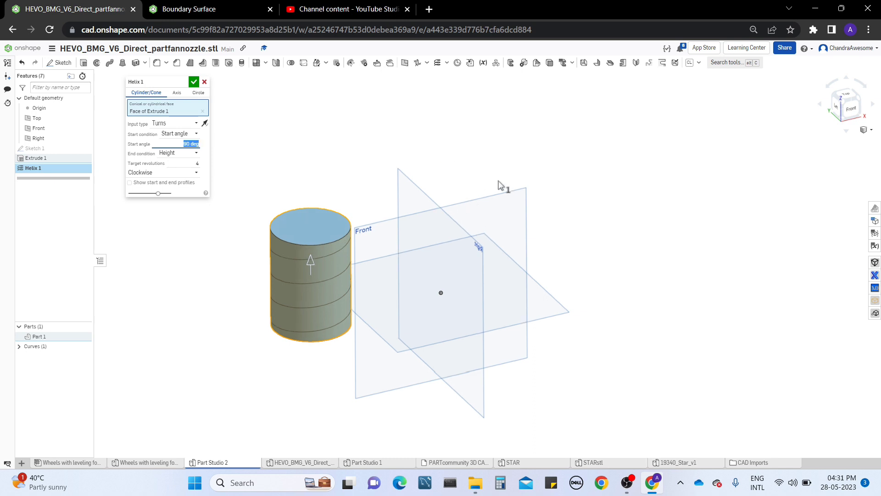
- Set the helix start angle to 180 deg and inspect the curve around the cylinder
right_drag(501, 183, 568, 158)
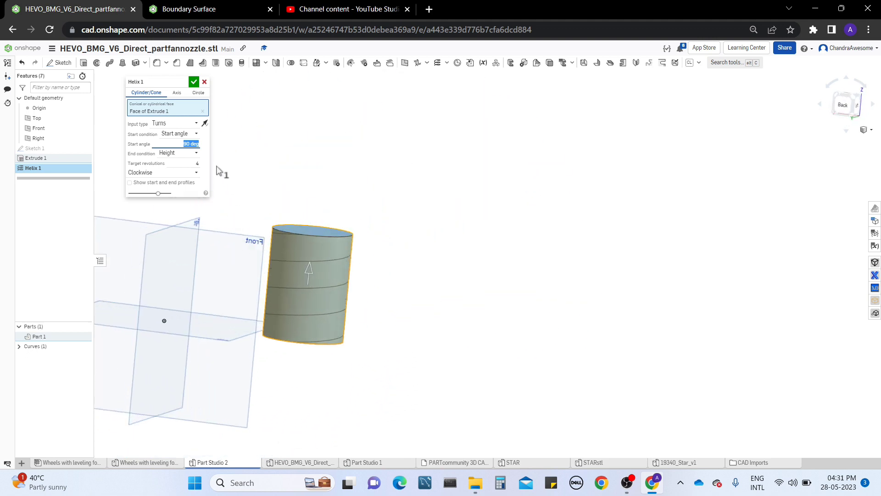
text(18)
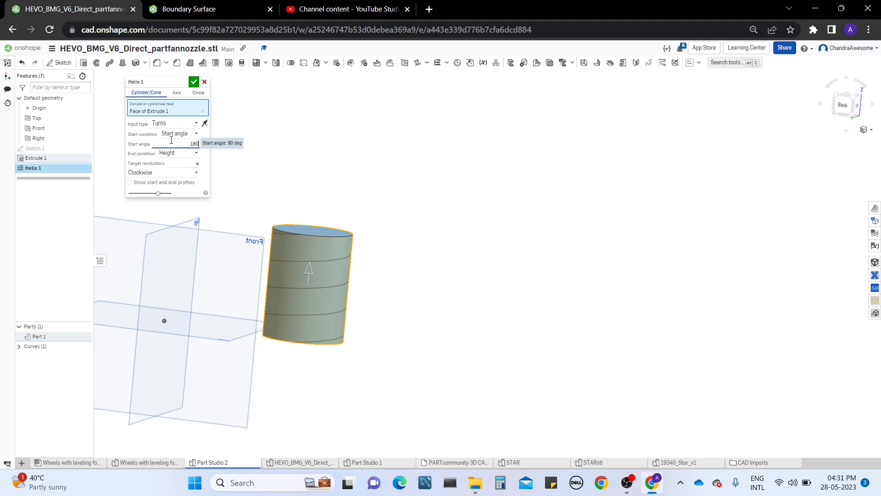
right_drag(339, 200, 381, 294)
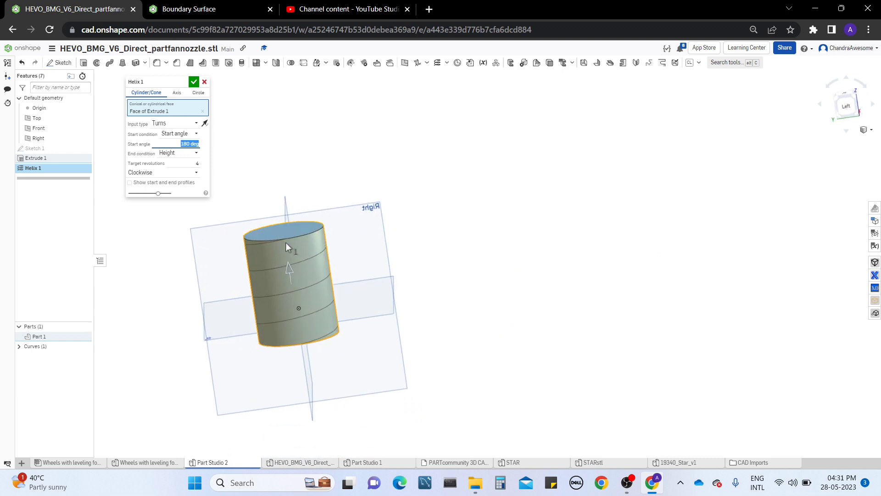
right_drag(457, 297, 392, 310)
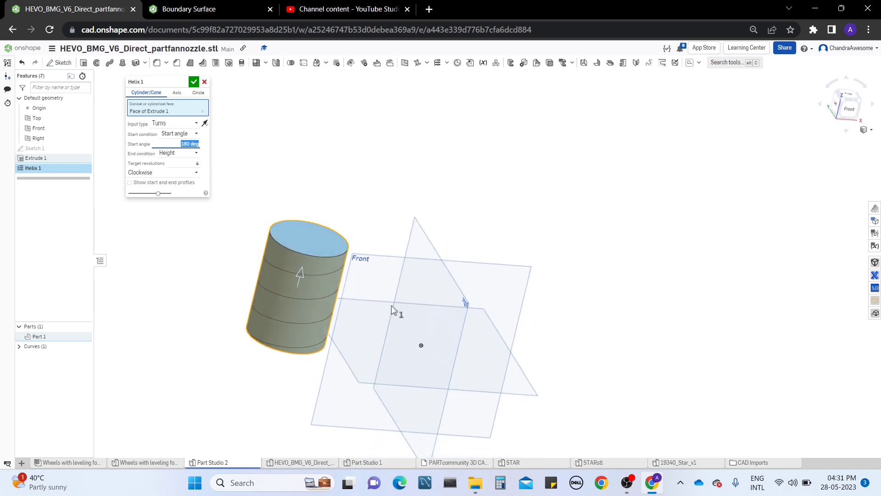
- Try the Start point start condition for the helix and cancel the feature
click(186, 133)
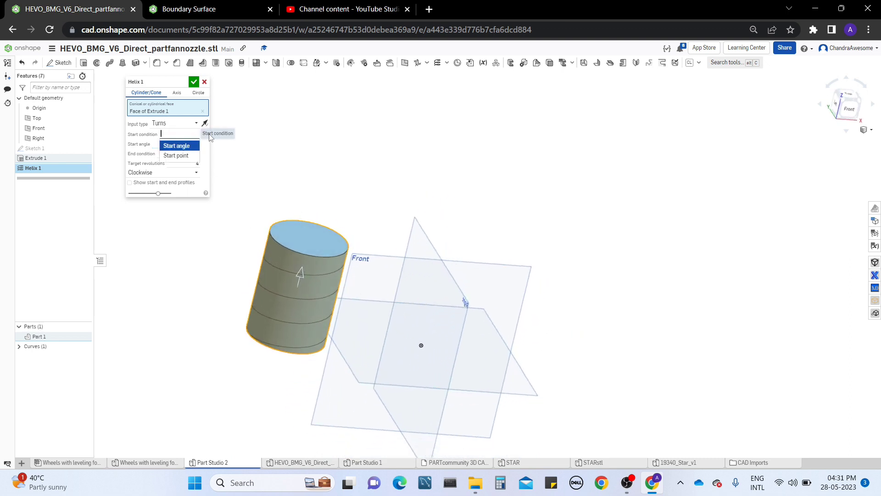
click(196, 156)
right_drag(321, 185, 333, 200)
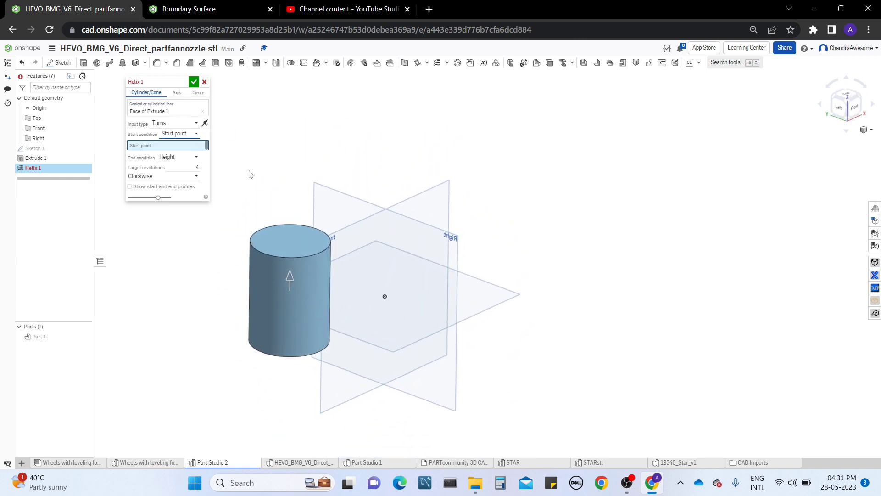
click(205, 82)
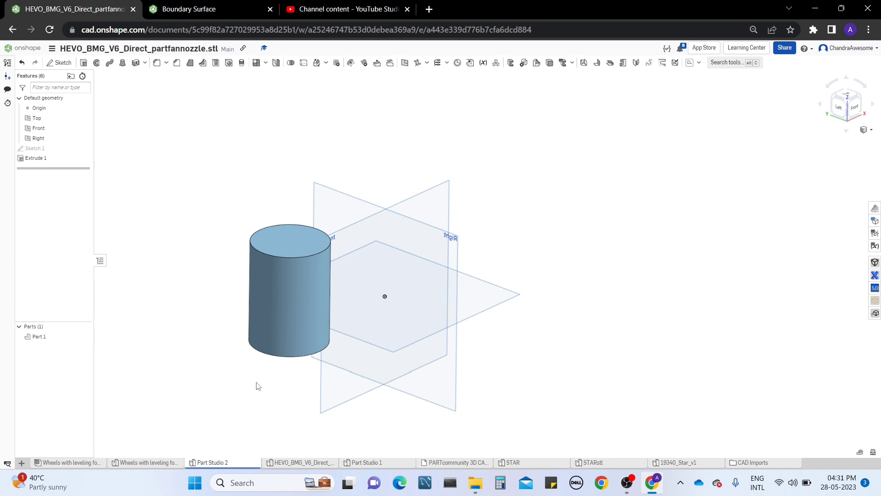
- Show Sketch 1 and edit it to add a point on the edge of the circle used for the cylinder
click(86, 148)
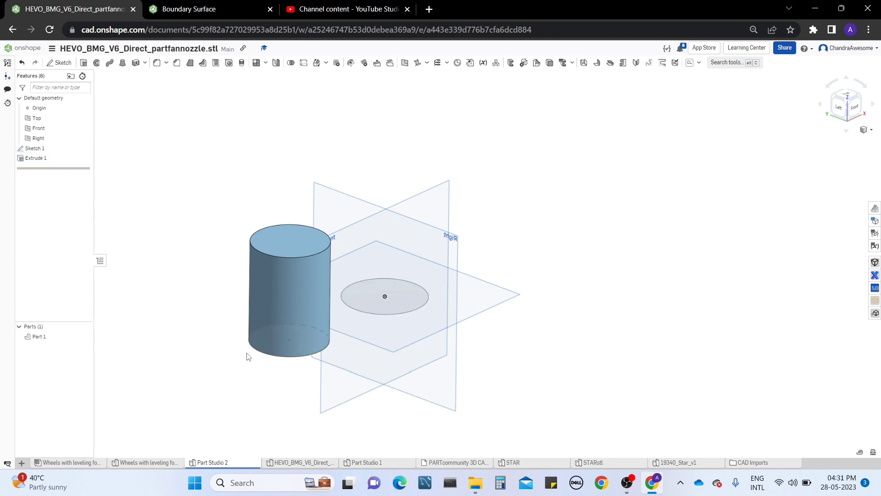
right_click(77, 141)
click(172, 136)
right_click(78, 150)
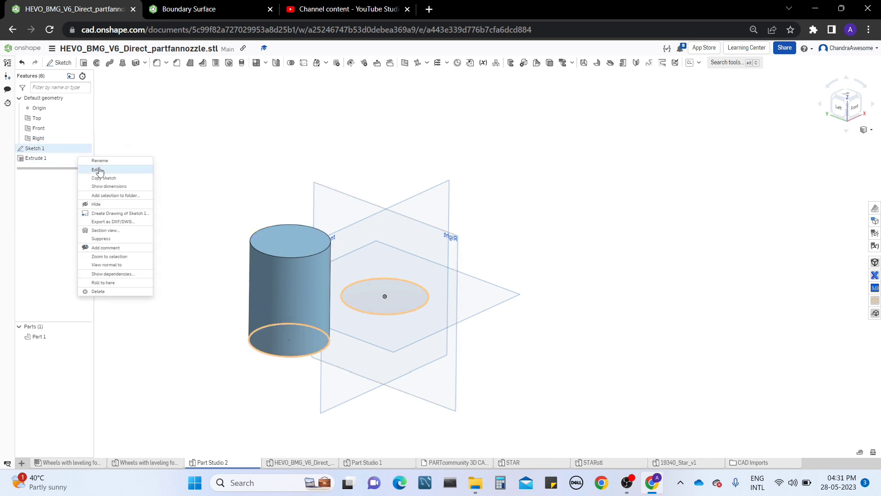
click(101, 171)
click(190, 62)
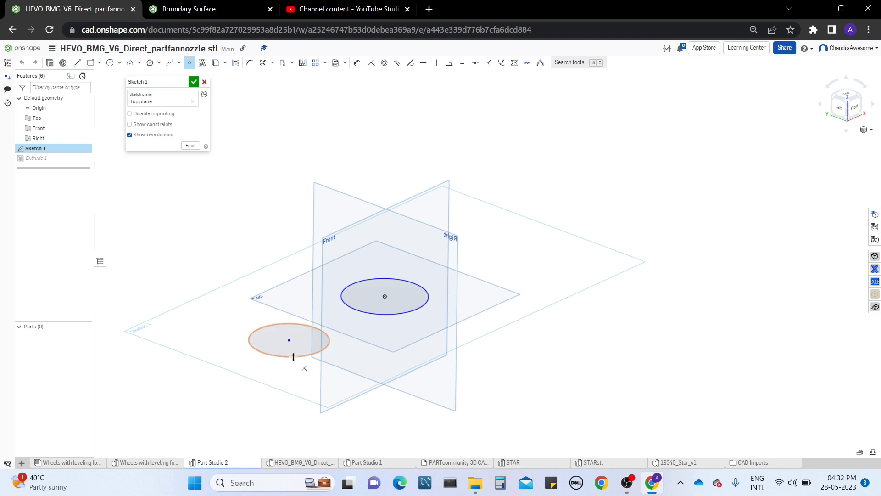
click(293, 357)
click(194, 82)
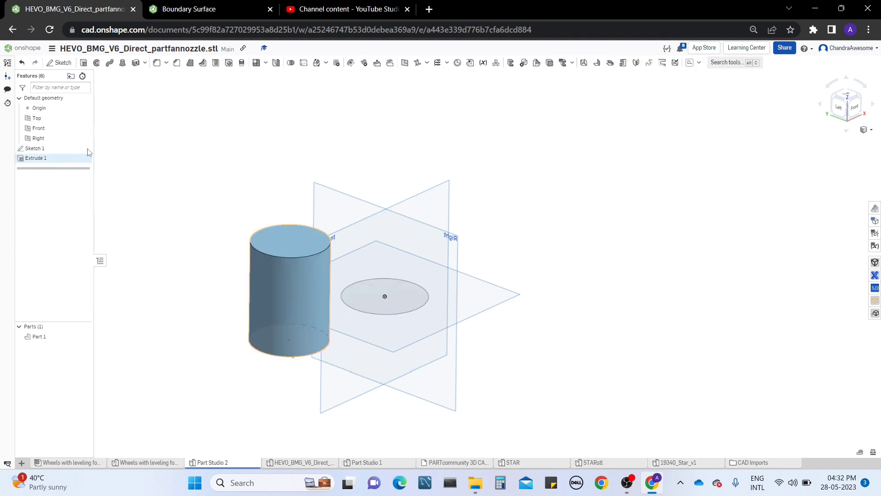
- Start a helix on the cylinder's side face with the Start point condition, using the sketch point at its base edge
click(438, 64)
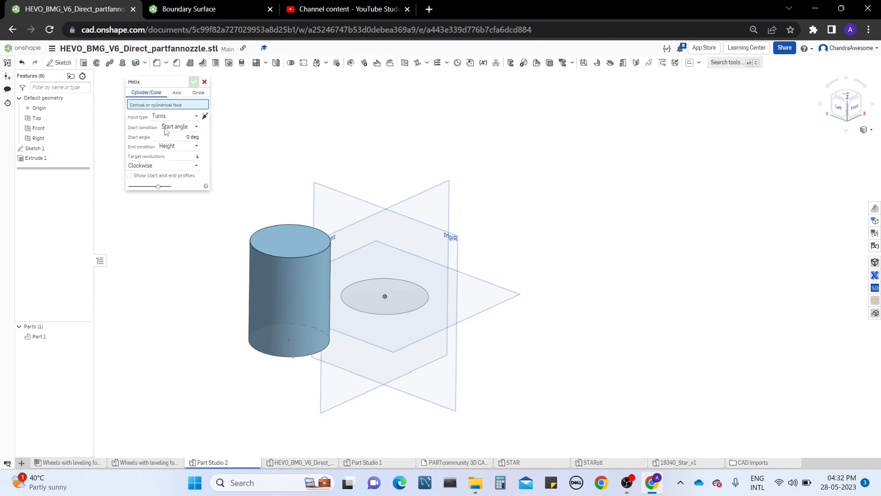
click(303, 294)
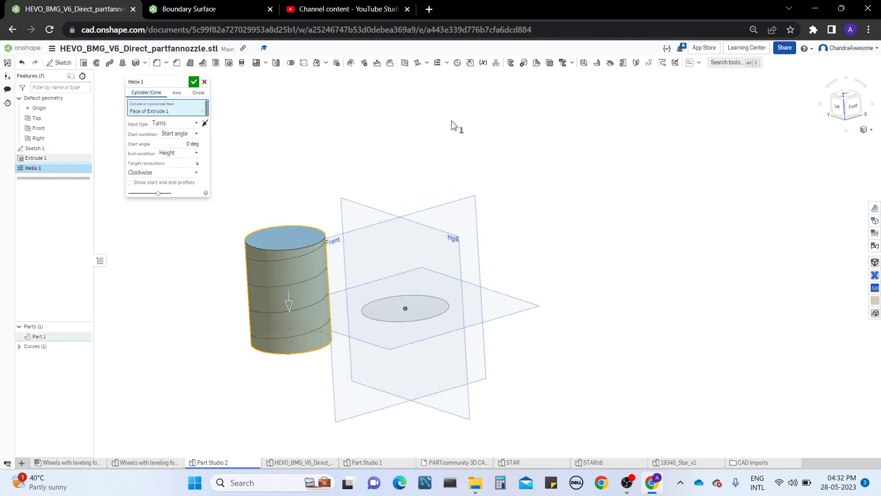
click(188, 133)
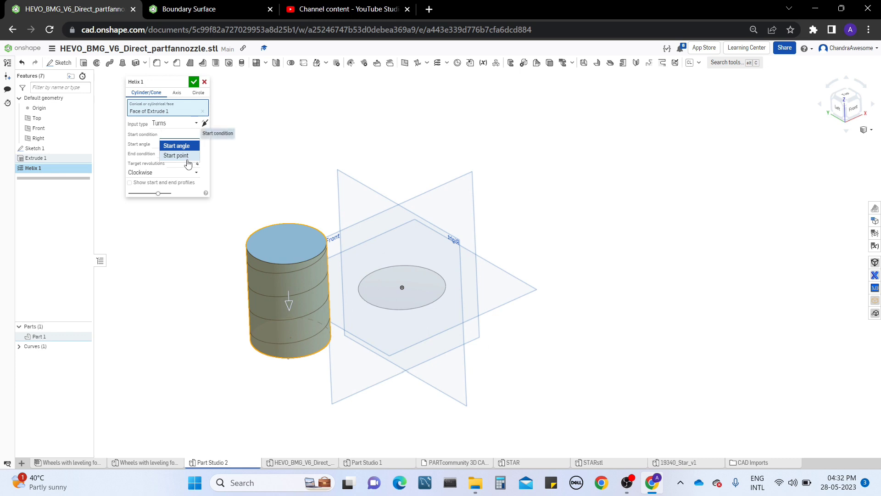
click(185, 155)
click(287, 359)
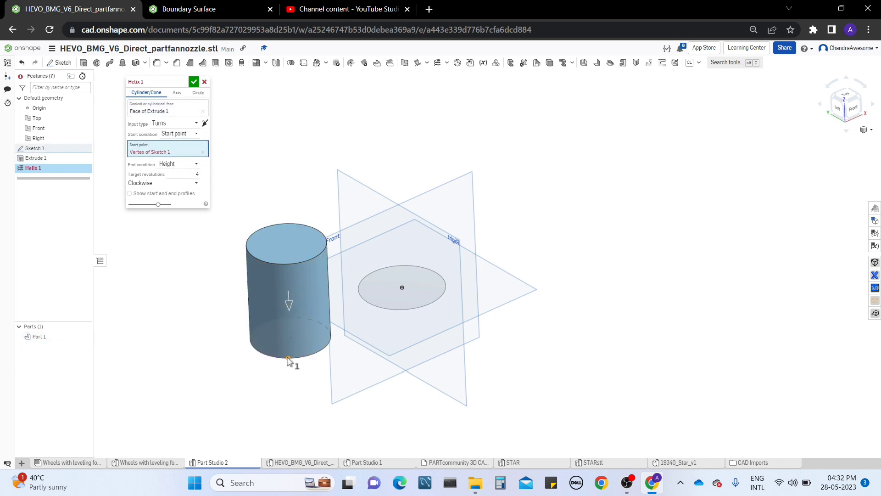
- Reverse the helix direction to run upward from the start point, trying the downward direction for comparison
mouse_move(339, 301)
right_down()
mouse_move(348, 269)
mouse_move(338, 266)
mouse_move(338, 301)
right_up()
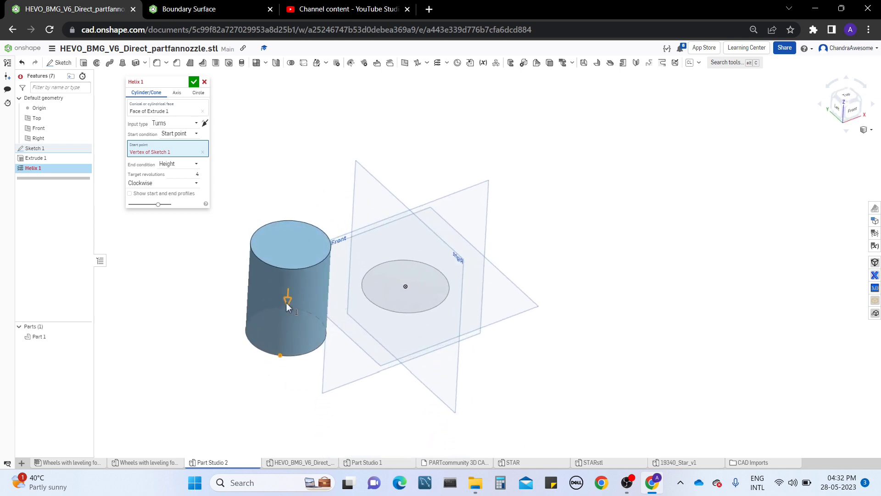
right_drag(288, 302, 284, 278)
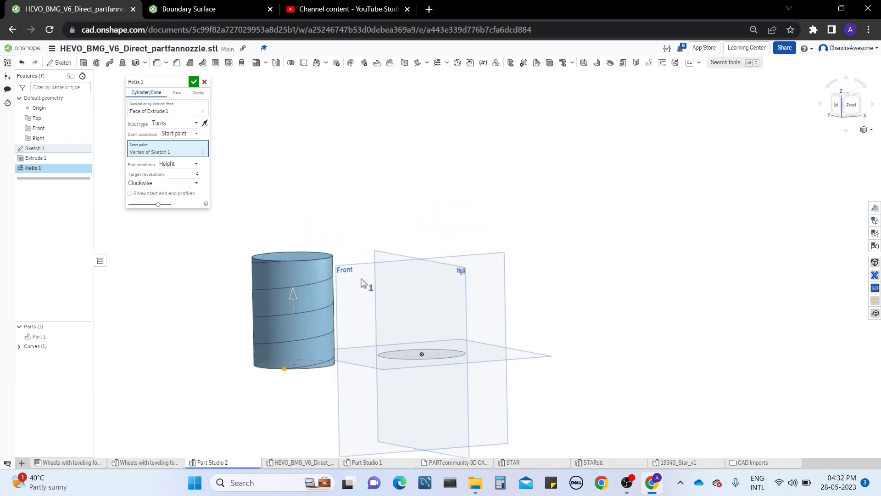
right_drag(361, 282, 336, 246)
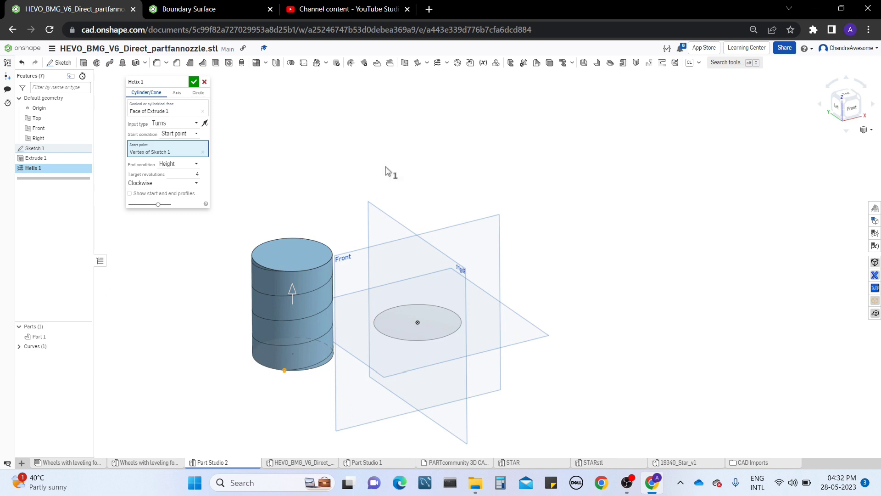
click(295, 292)
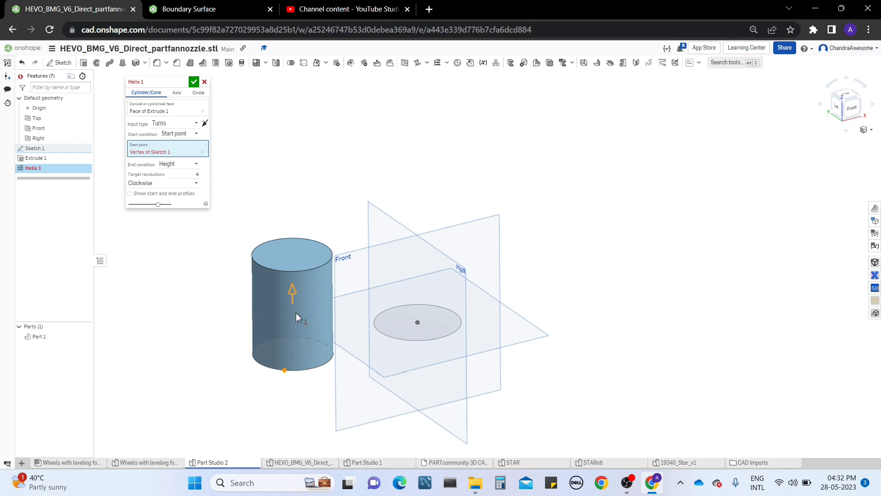
click(294, 316)
- Compare the Start angle and Start point conditions with the helix running upward, finishing on Start angle at 0 deg
click(184, 134)
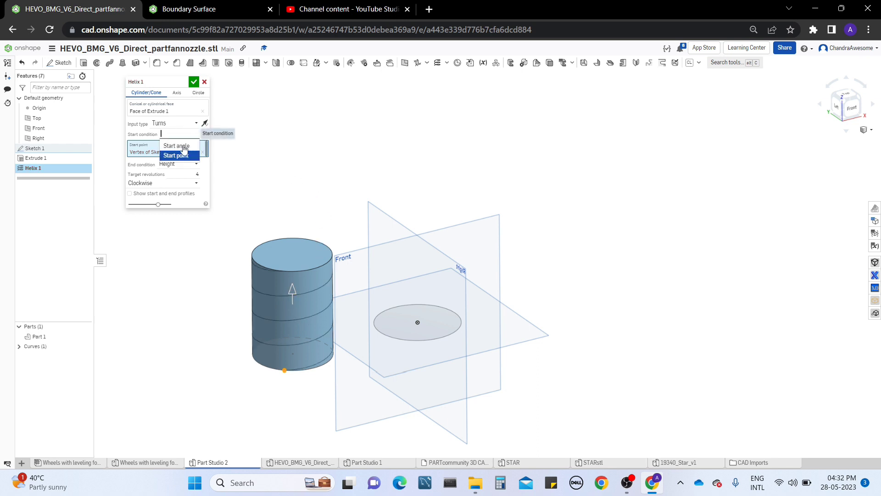
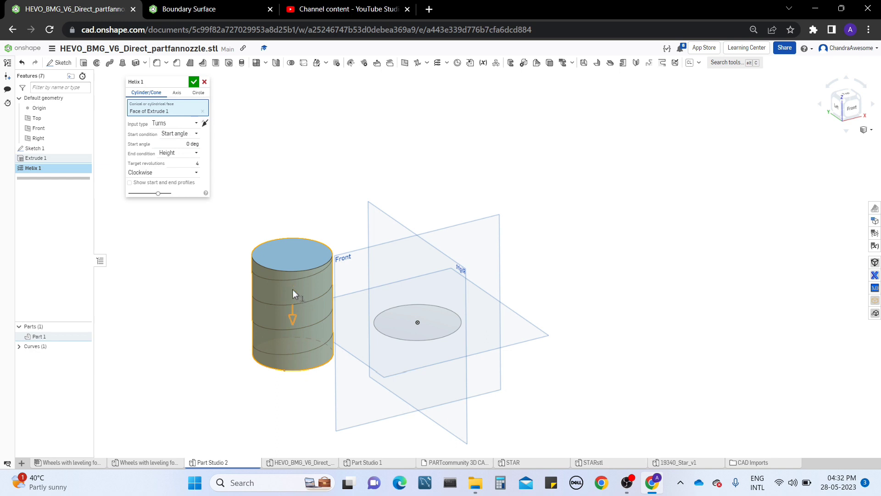
click(293, 318)
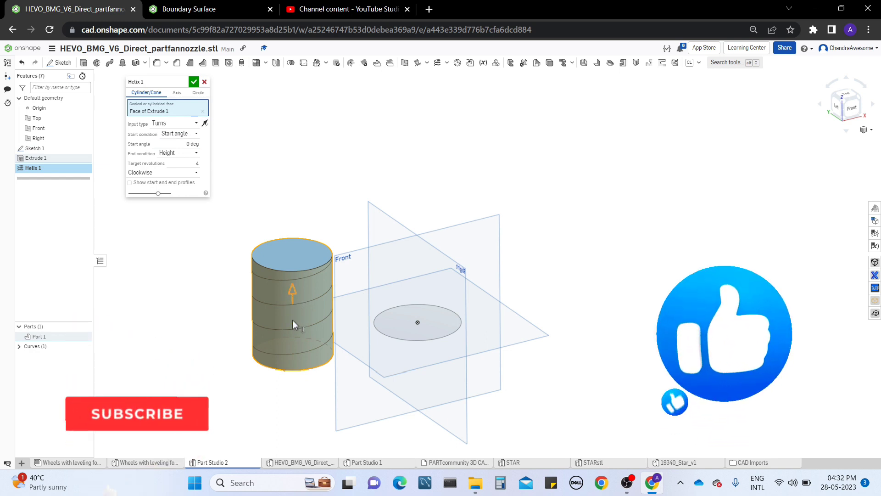
click(190, 134)
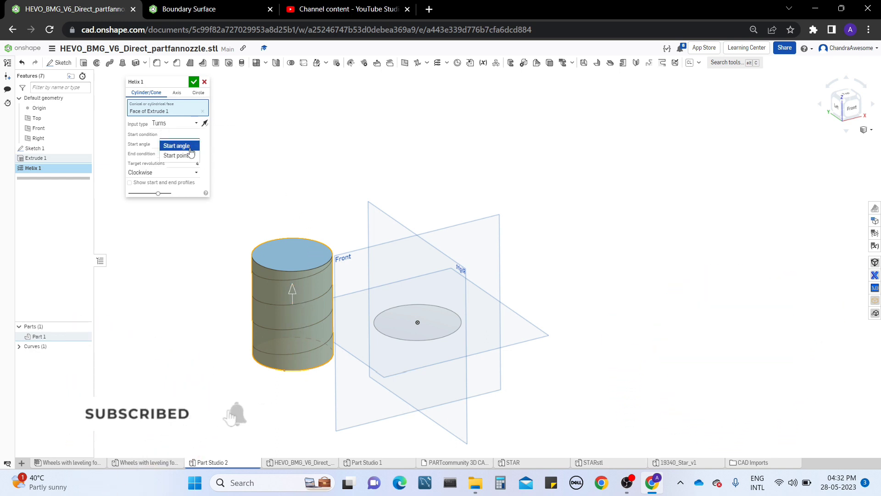
click(191, 156)
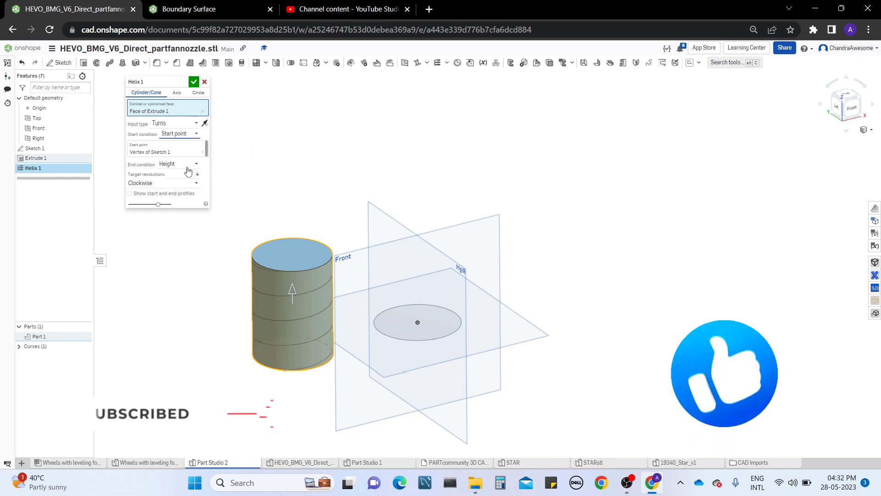
click(191, 134)
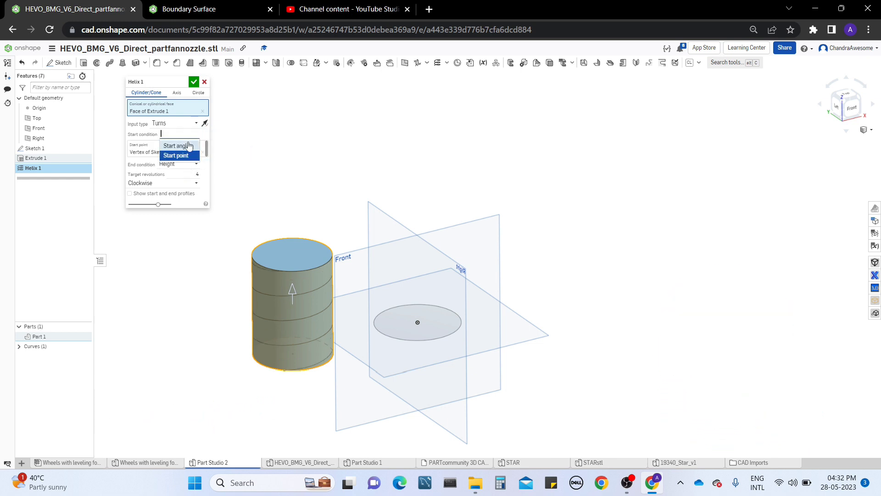
click(188, 144)
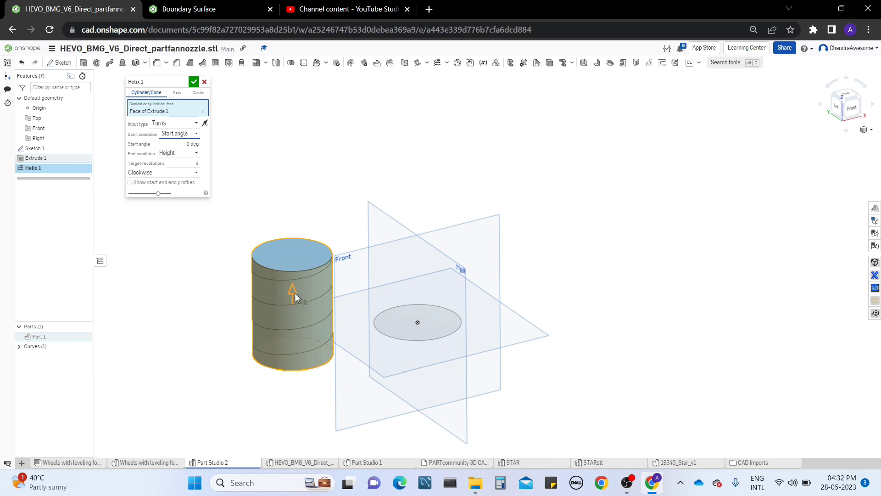
- Set the helix end condition to End point using the sketch point on the cylinder's base edge, with the direction reversed downward
right_drag(293, 293, 335, 197)
click(186, 153)
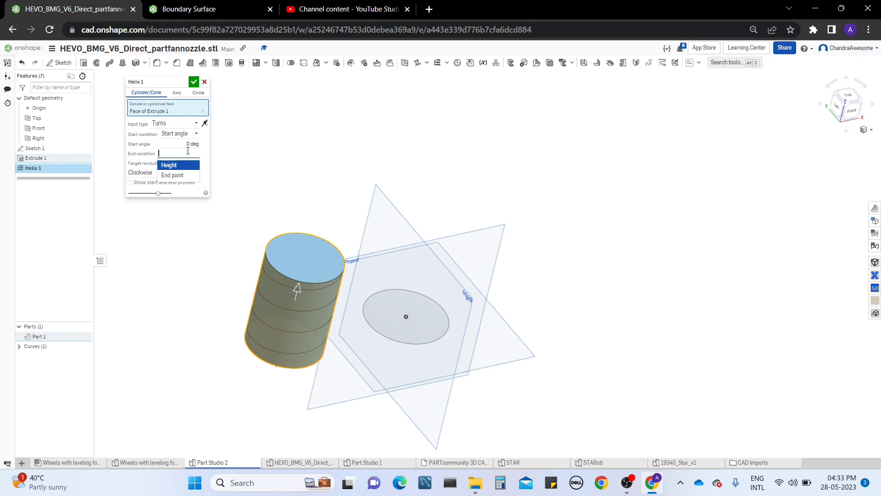
key(Return)
mouse_move(321, 252)
right_down()
mouse_move(299, 205)
mouse_move(326, 247)
right_up()
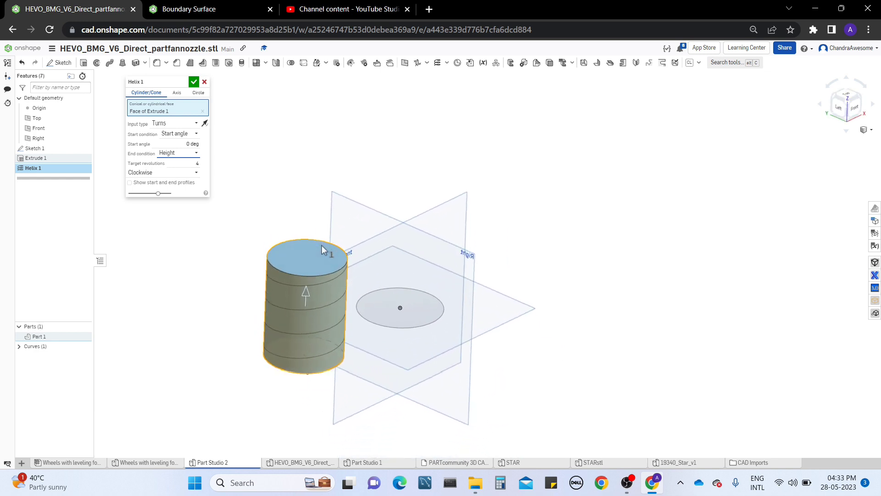
click(188, 156)
click(187, 174)
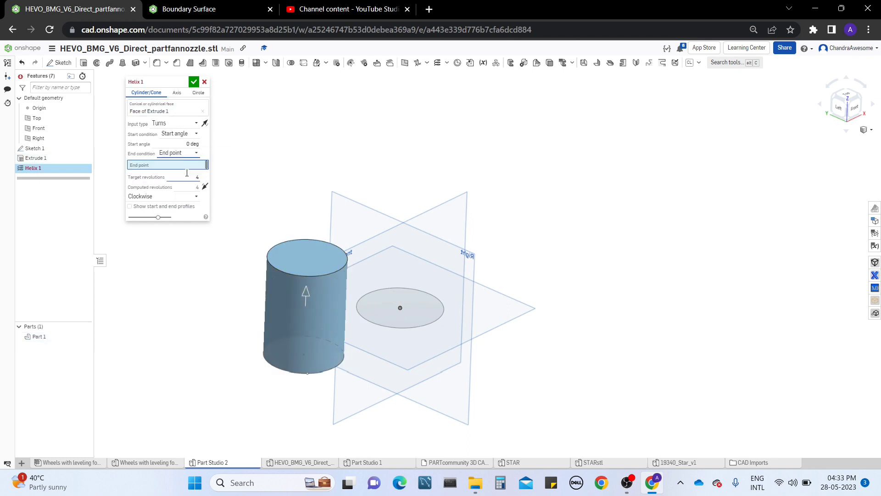
click(308, 374)
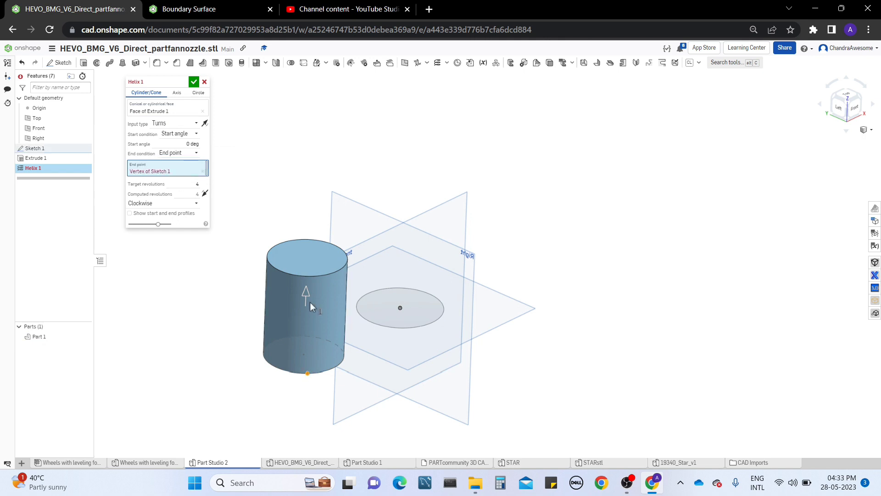
right_drag(309, 299, 293, 265)
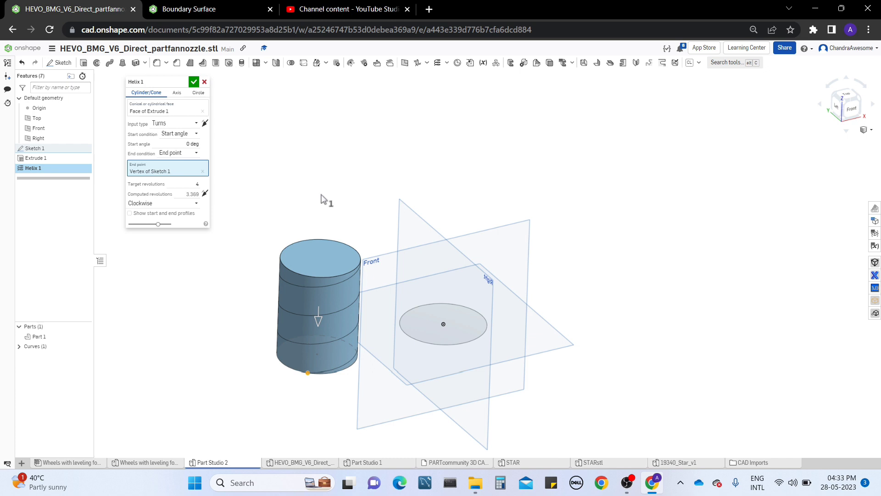
- Set the helix's target revolutions to 5
click(197, 184)
double_click(198, 184)
text(10)
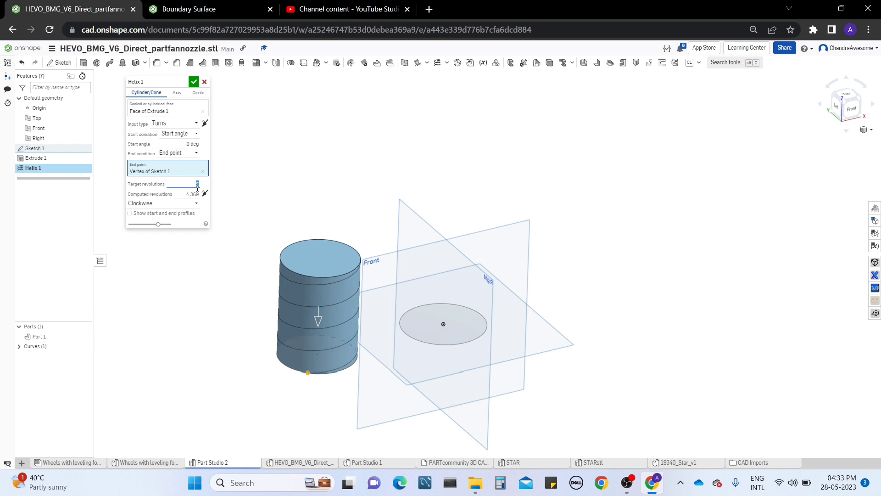
key(BackSpace)
key(BackSpace)
text(5)
- Toggle the alternate computed revolutions for the helix and compare them with the target revolutions
click(205, 194)
click(205, 194)
click(205, 194)
click(205, 194)
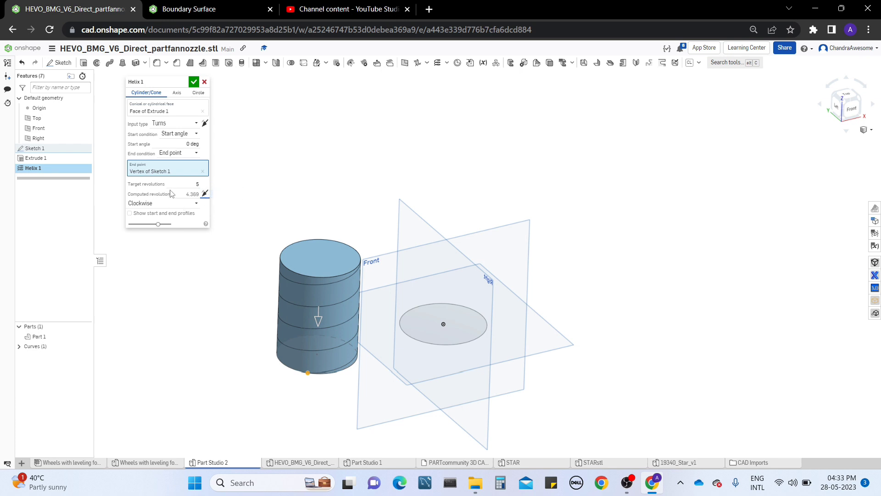
mouse_move(322, 242)
right_down()
mouse_move(325, 199)
mouse_move(315, 228)
right_up()
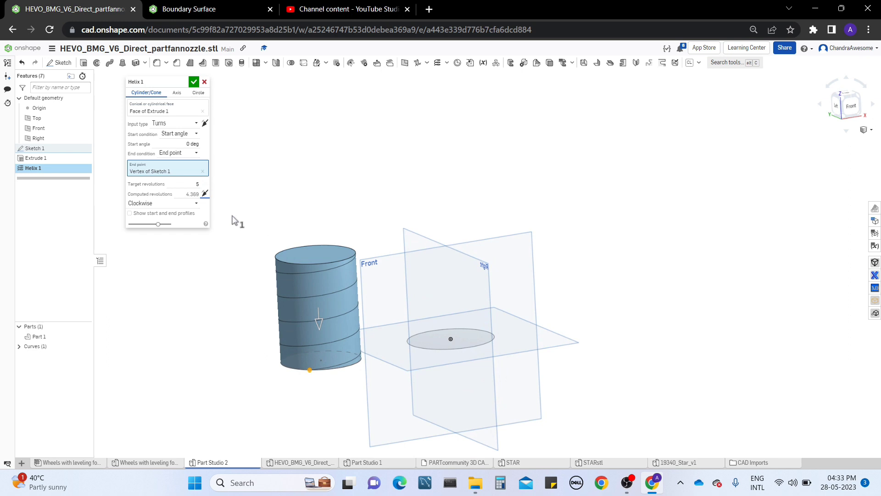
click(194, 194)
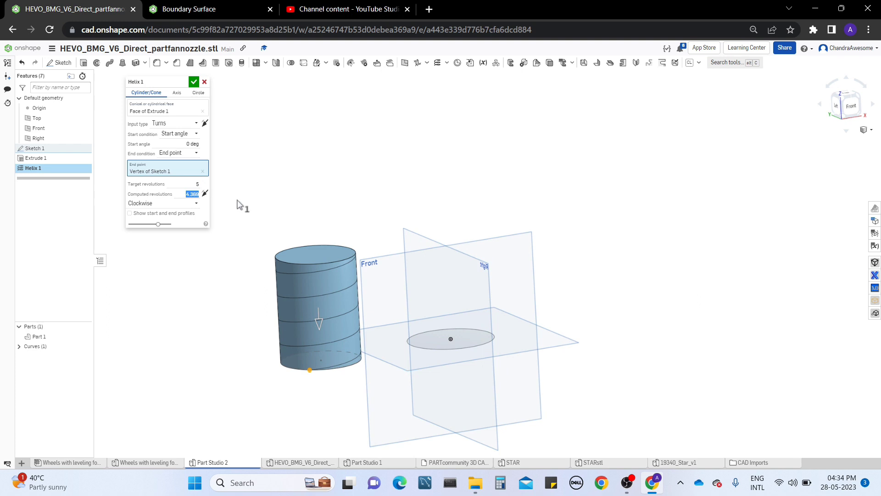
click(196, 184)
click(183, 198)
right_drag(247, 195, 271, 211)
- Try the Counterclockwise rotation for the helix and return it to Clockwise
click(192, 205)
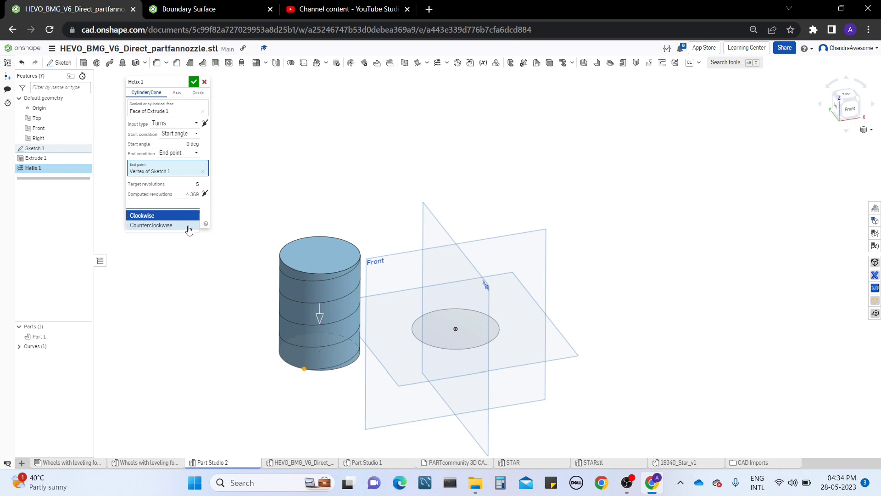
click(189, 225)
click(185, 204)
click(183, 215)
right_drag(232, 209, 286, 195)
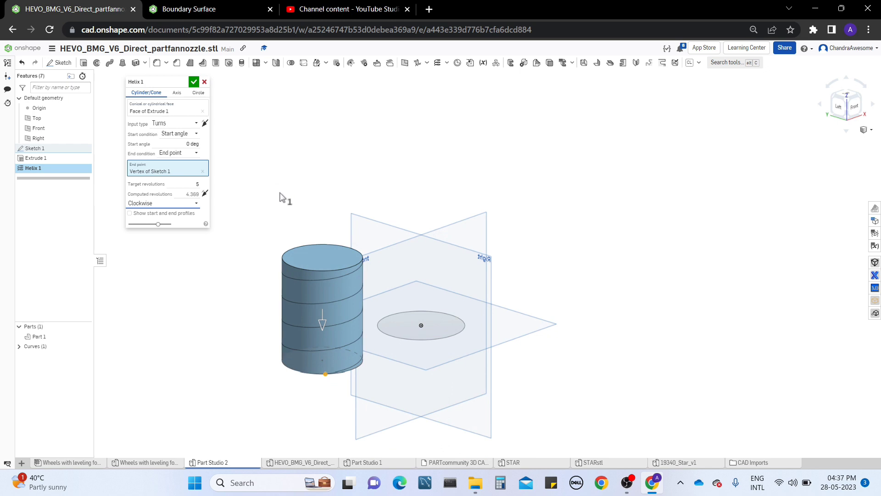
- Show the helix's start and end profiles, try the opposite direction, and cancel the feature
click(186, 214)
click(322, 320)
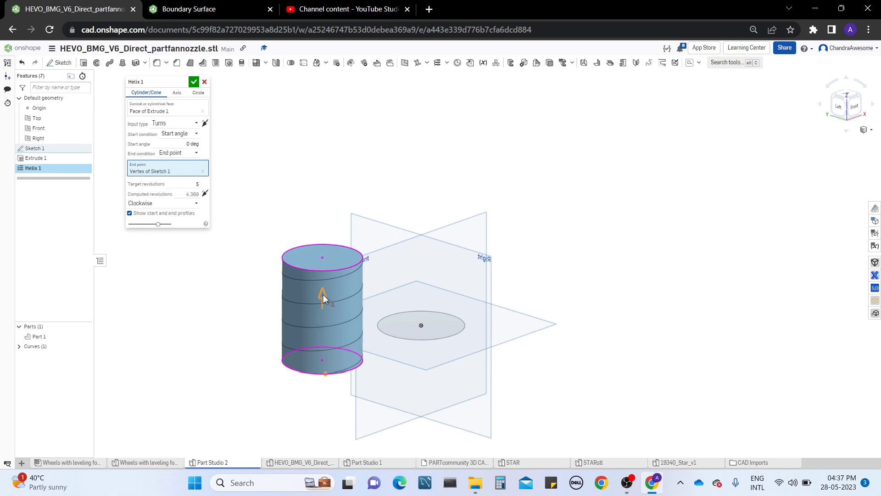
click(323, 297)
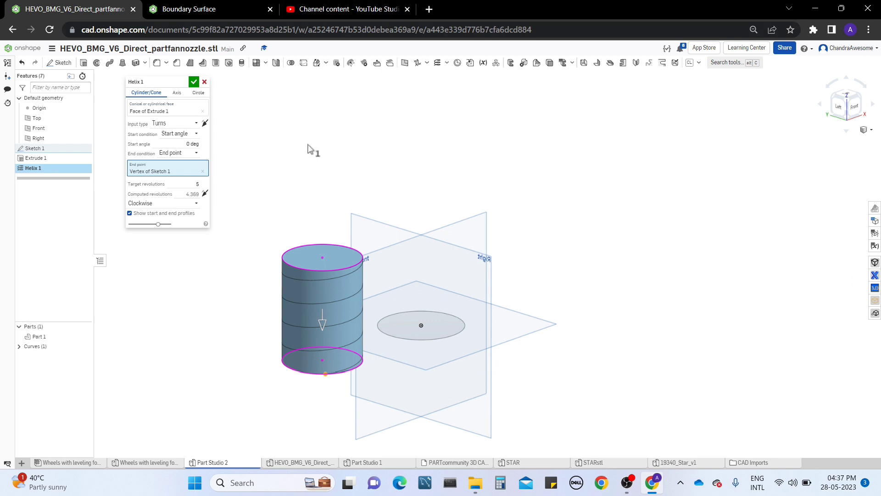
right_drag(345, 187, 376, 200)
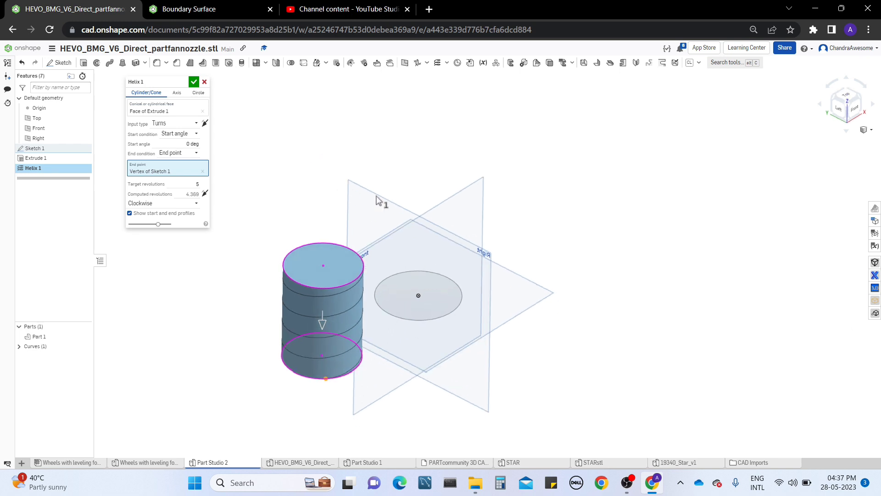
click(205, 83)
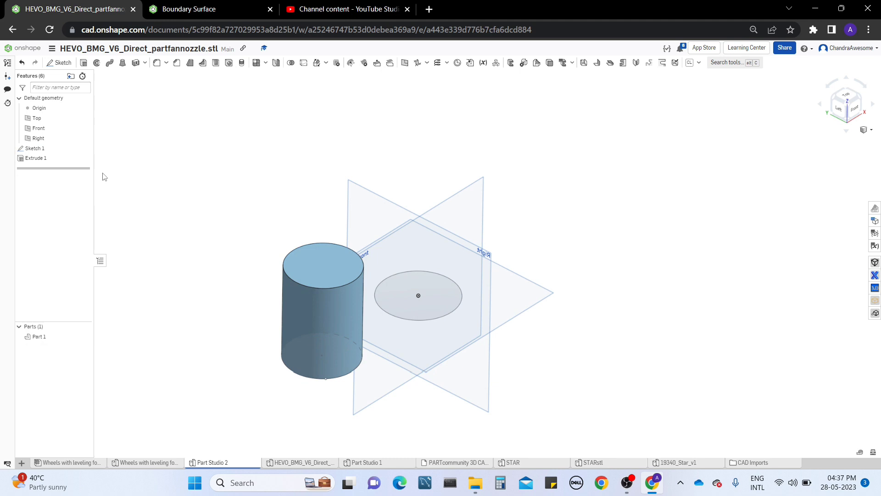
right_click(55, 160)
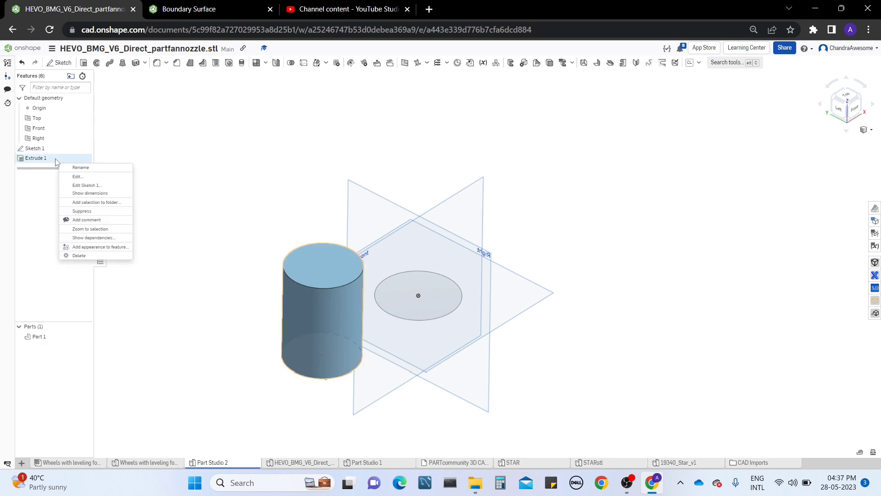
click(85, 179)
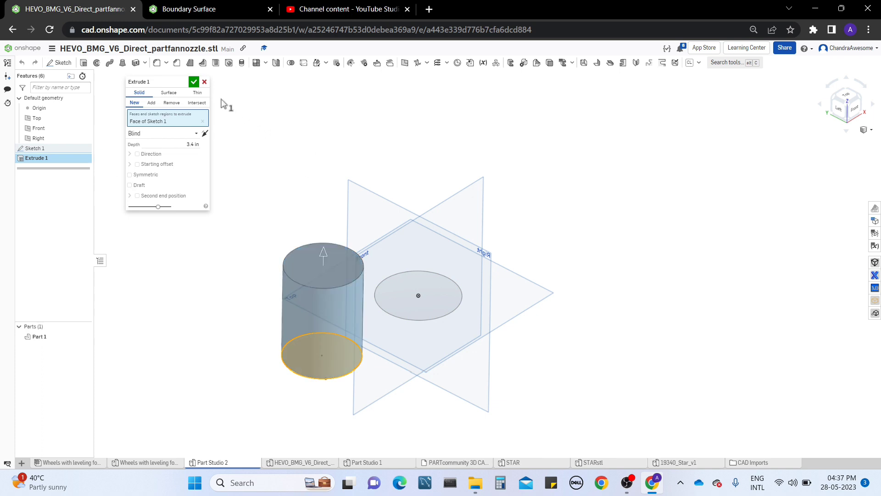
click(206, 83)
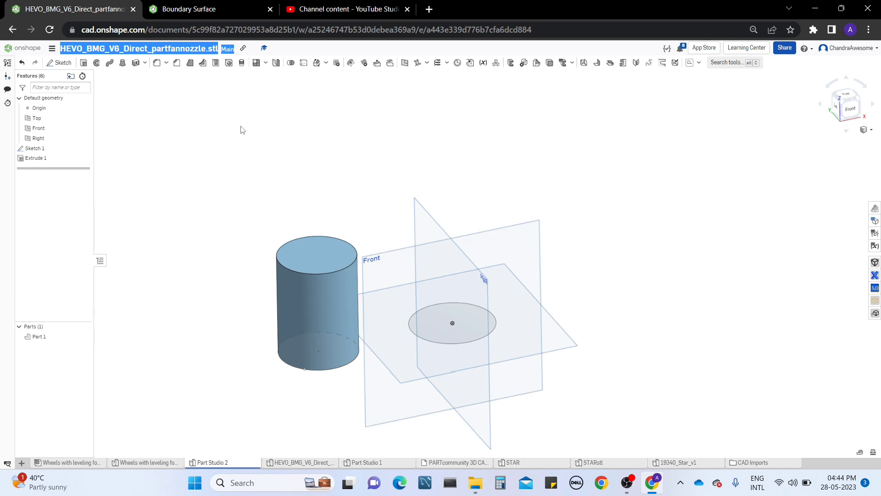
- Edit Extrude 1 to add a 3 deg draft that tapers the cylinder inward toward its top
right_click(54, 159)
click(91, 177)
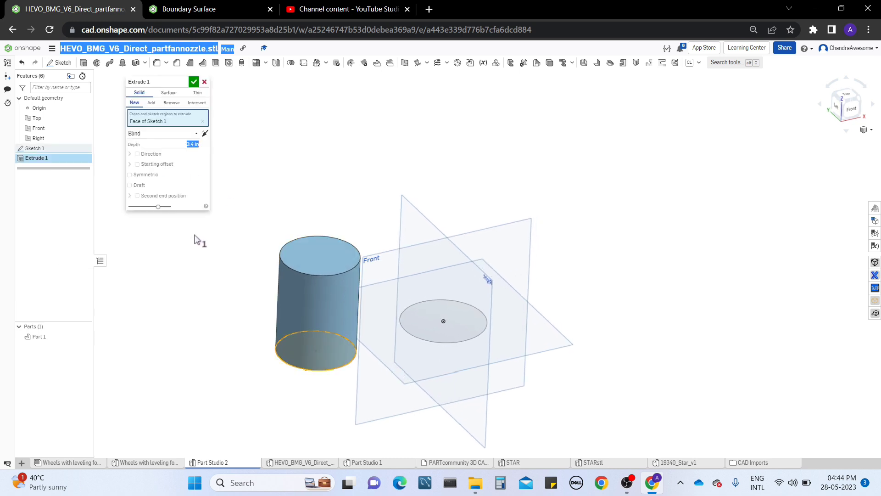
click(130, 185)
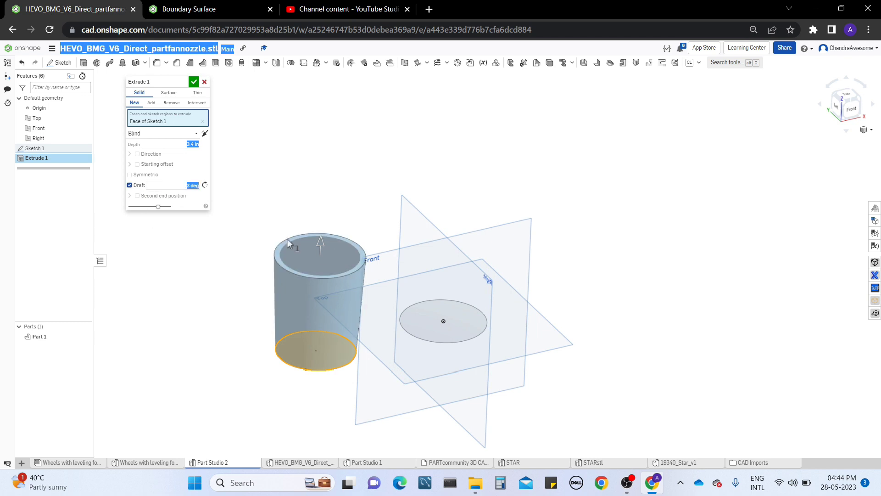
click(205, 185)
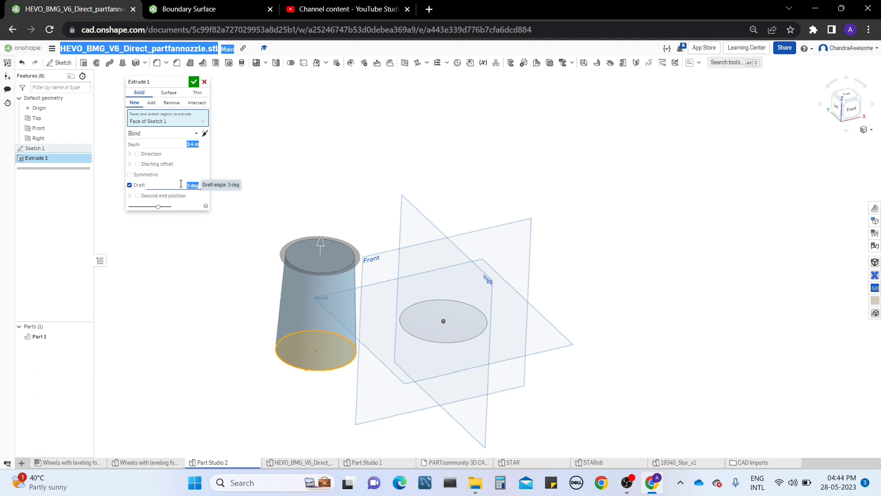
key(Return)
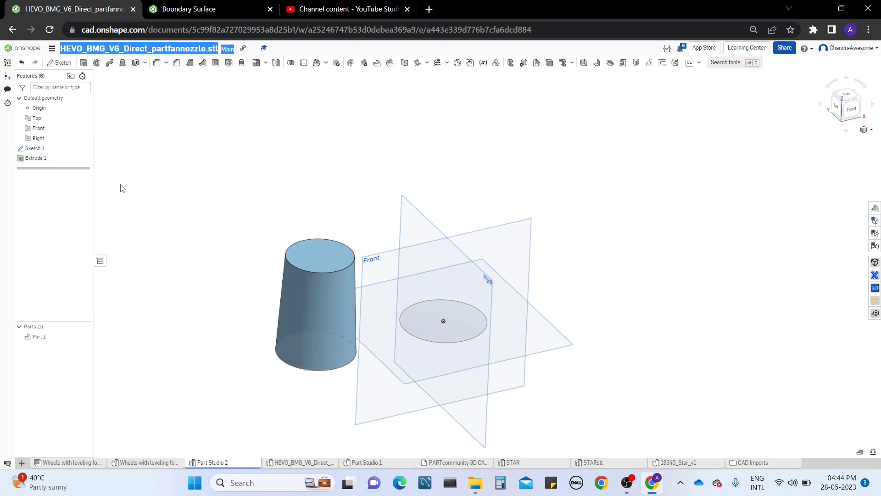
- Edit Extrude 1 to increase the draft to 20 deg, turning the tapered body into a cone
right_click(57, 161)
click(73, 176)
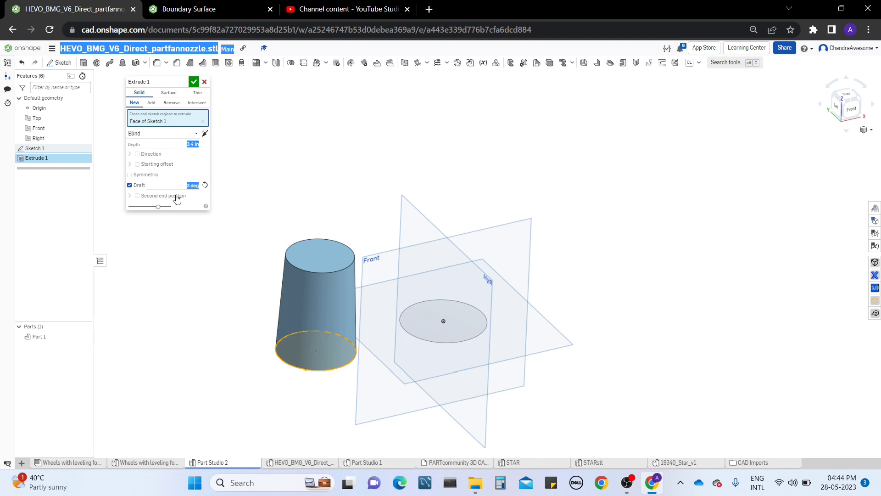
click(182, 185)
text(10)
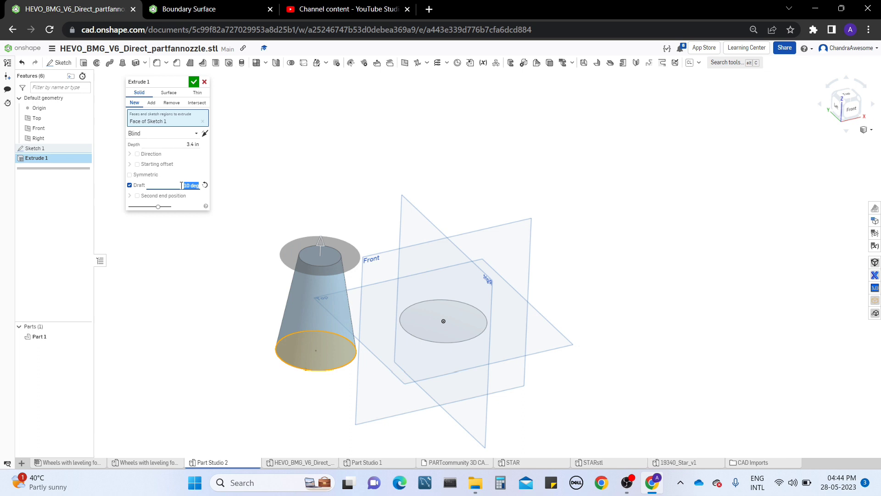
text(5)
key(Return)
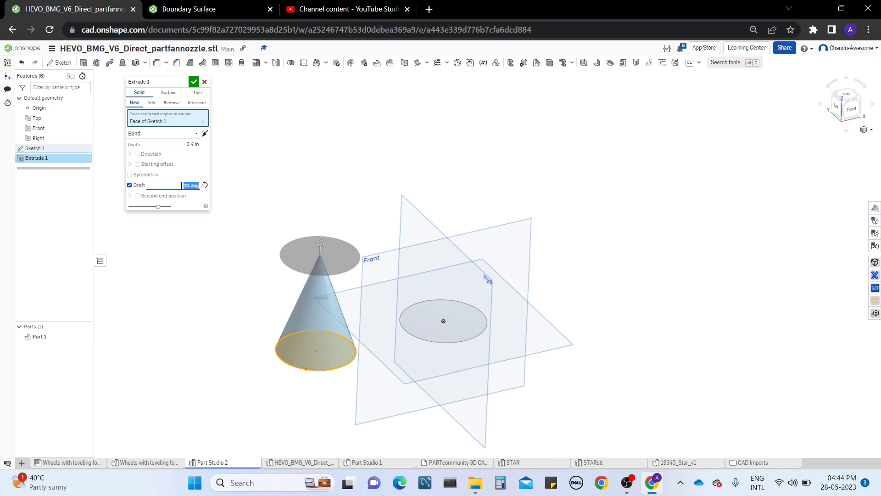
click(193, 82)
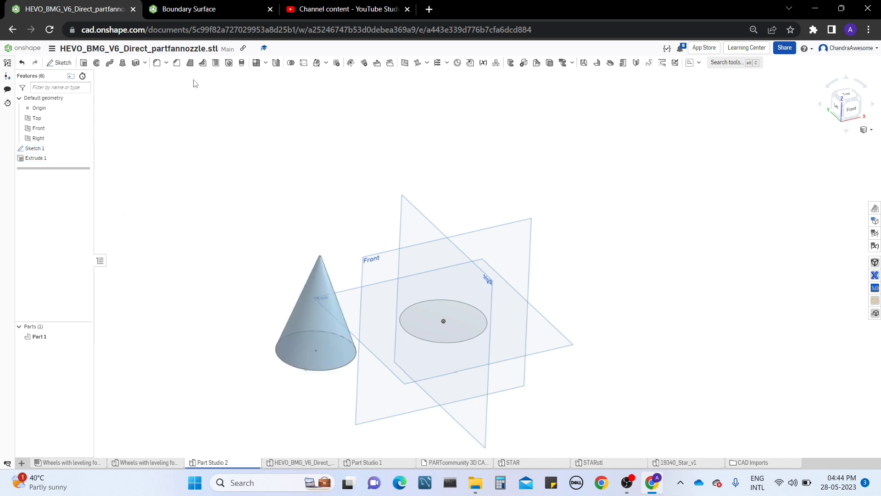
right_drag(192, 81, 296, 258)
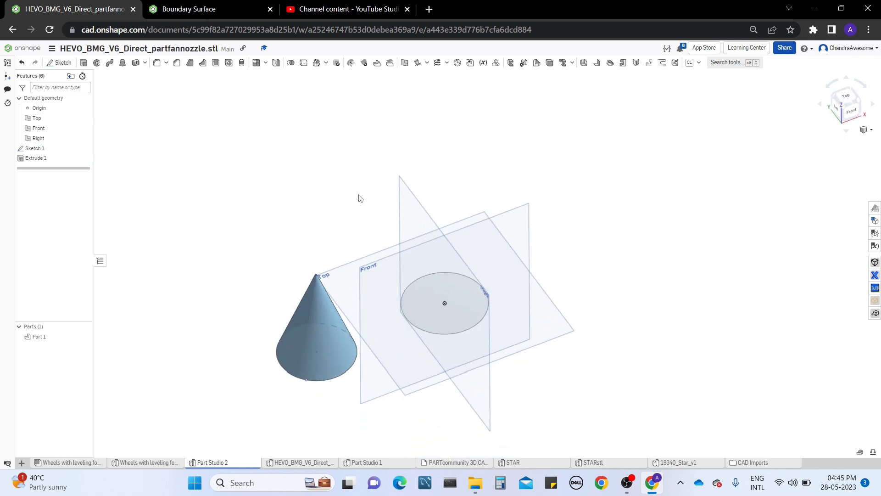
click(437, 63)
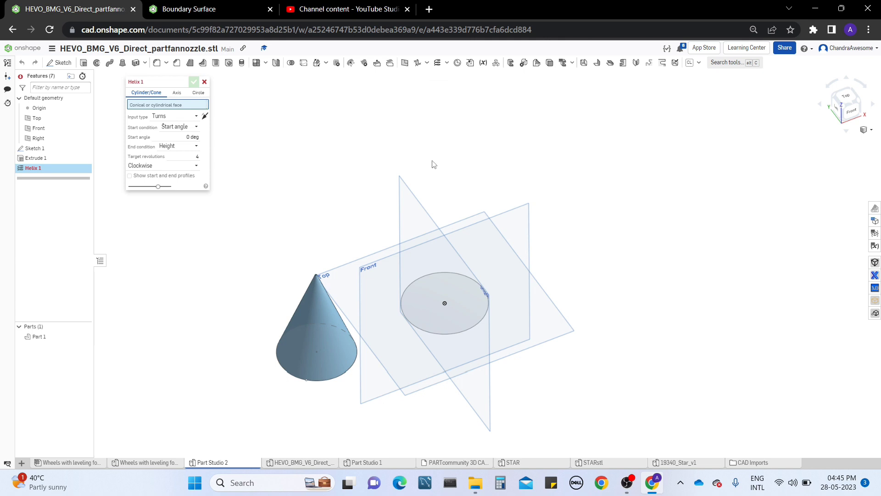
click(315, 368)
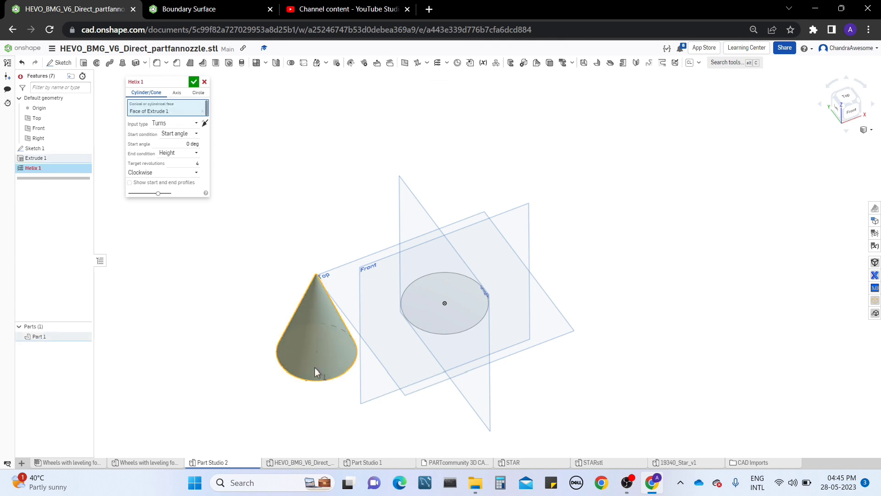
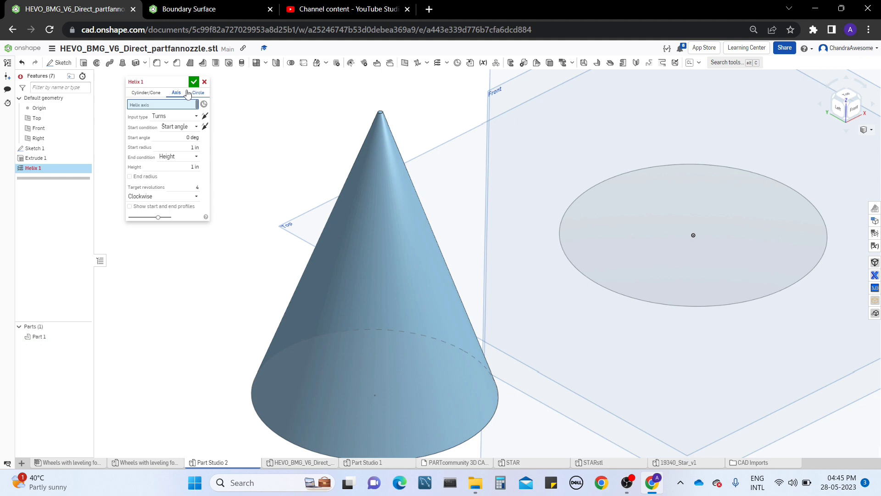
click(205, 82)
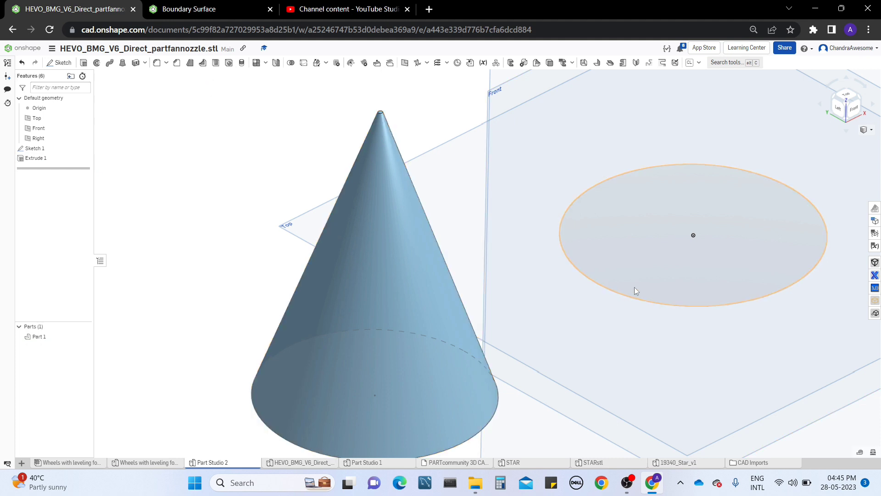
- Create a clockwise helix with 4 target revolutions, a 0 deg start angle and the Height end condition on the cone's face
scroll(634, 287, down, 3)
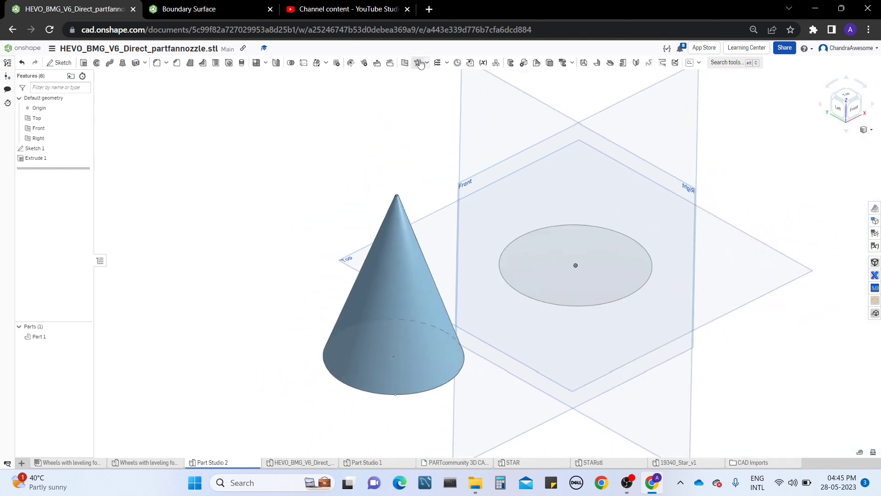
click(419, 63)
click(398, 264)
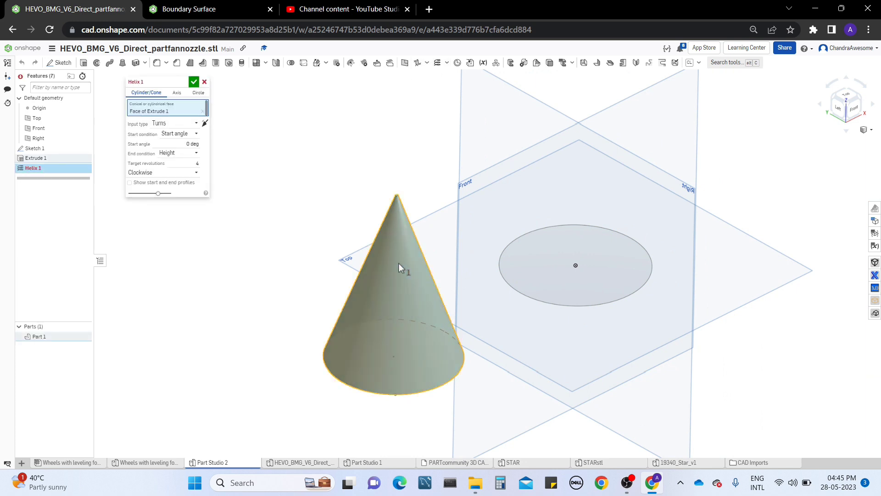
click(194, 82)
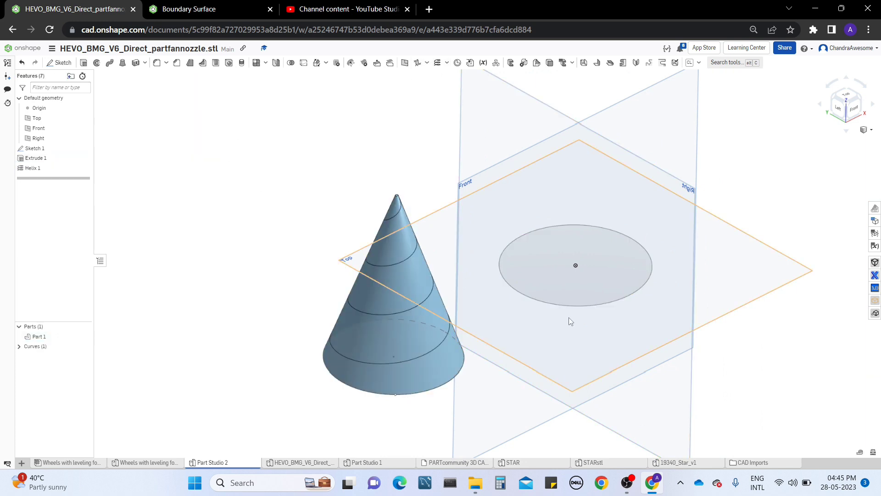
- Sketch a vertical line upward from the origin on the Front plane and finish the sketch
middle_drag(718, 180, 708, 209)
click(659, 162)
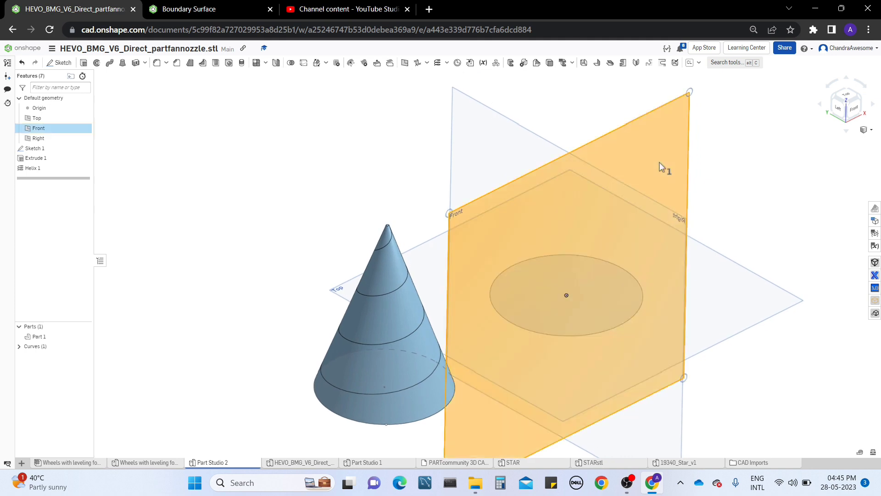
click(59, 62)
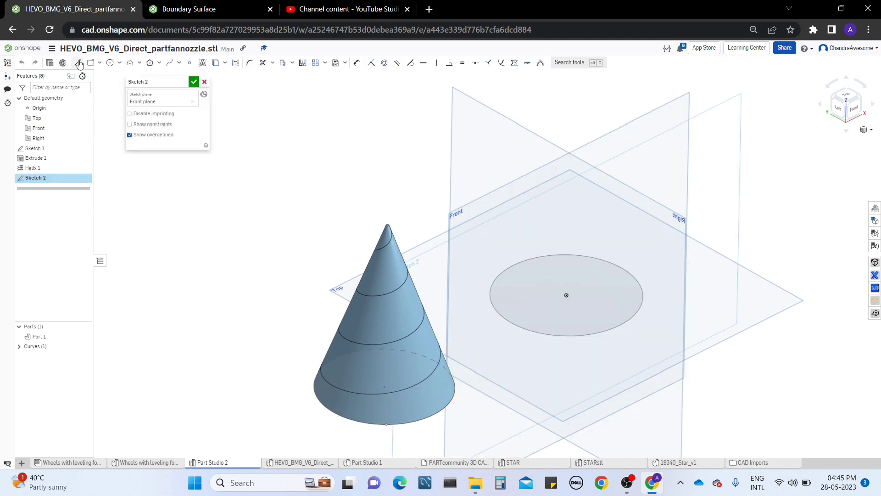
click(77, 62)
click(567, 295)
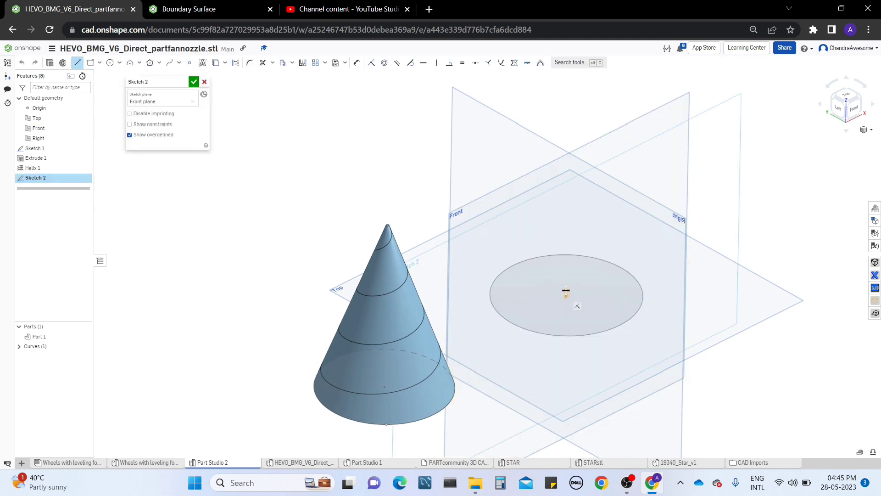
click(568, 212)
key(Escape)
click(194, 81)
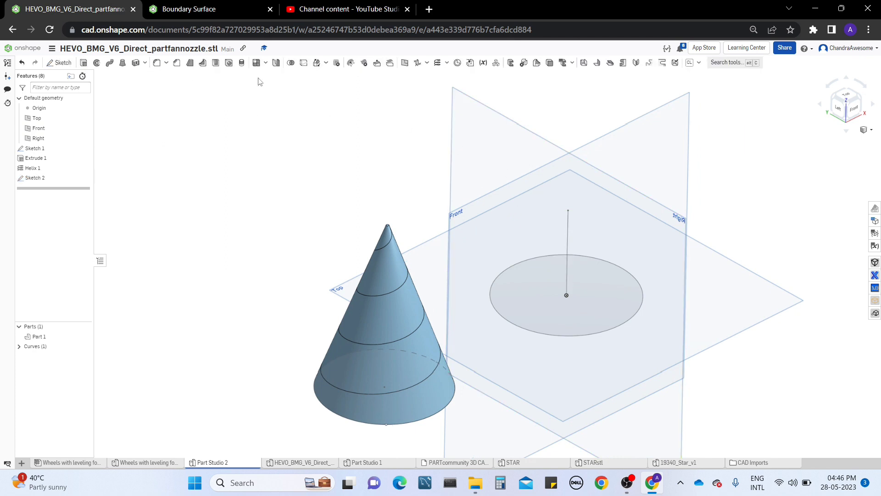
- Start a second helix of the Axis type, using the vertical sketch line as its axis
click(437, 64)
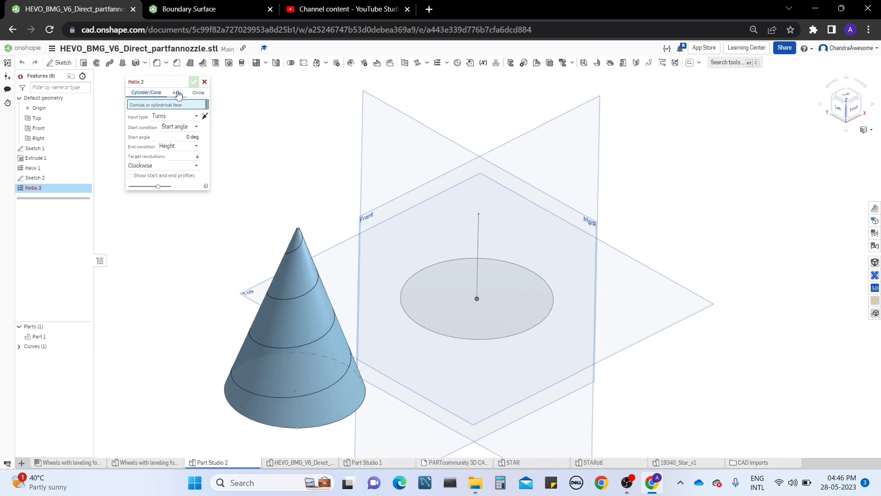
click(178, 94)
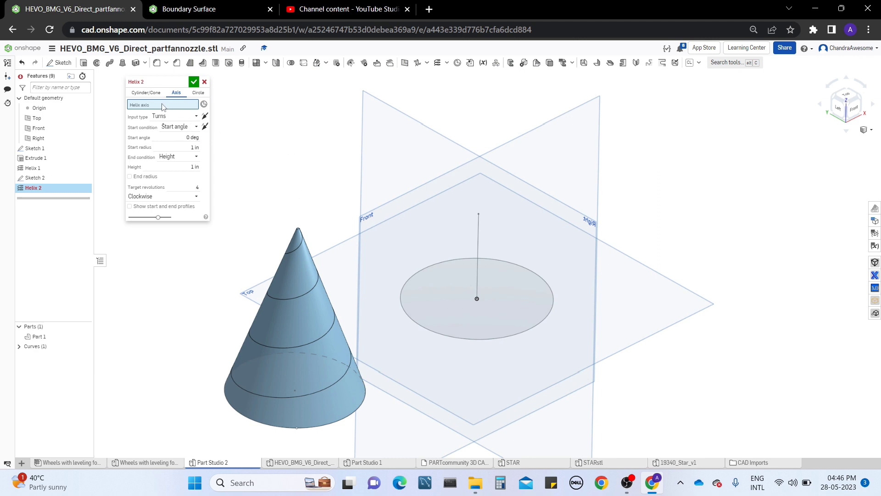
click(478, 228)
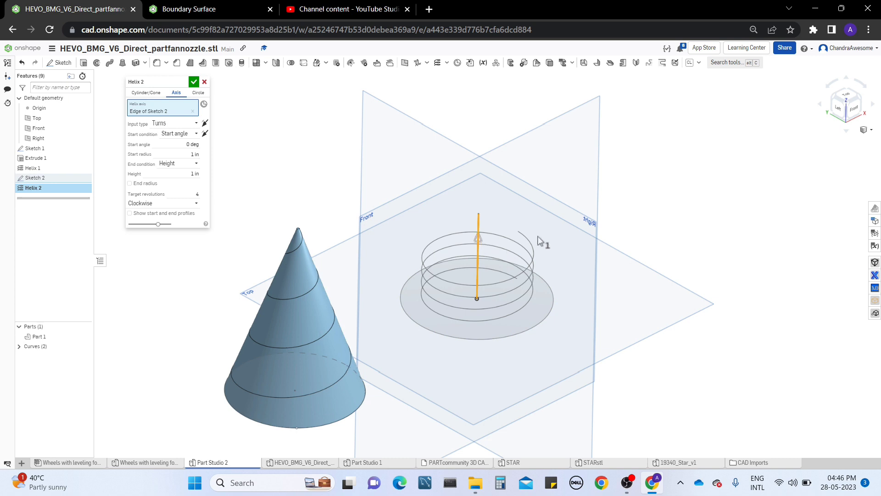
key(shift+5)
key(shift+7)
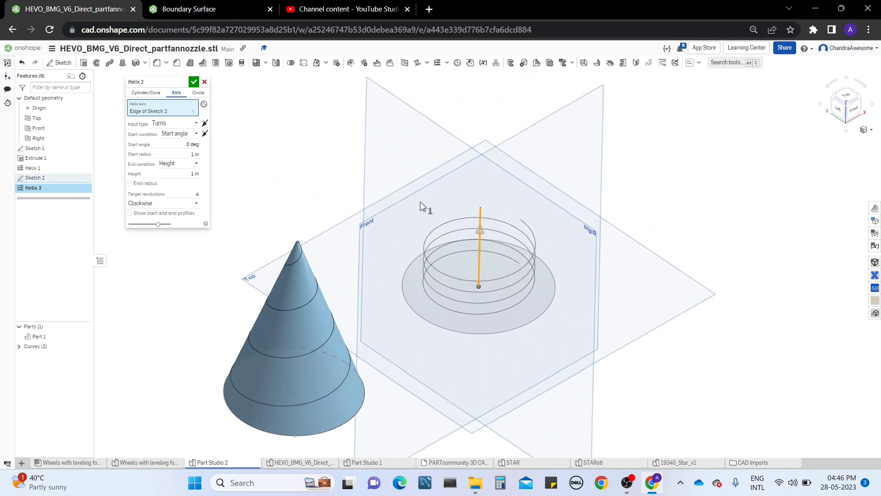
click(160, 121)
click(237, 122)
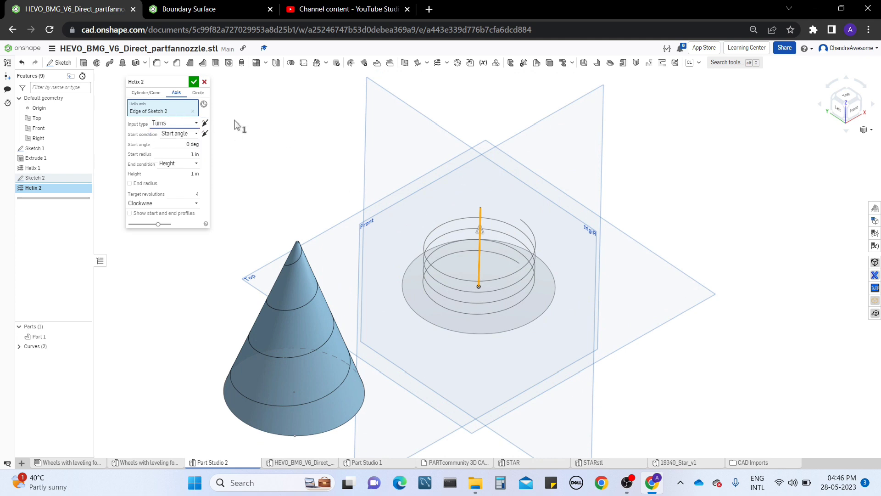
click(192, 132)
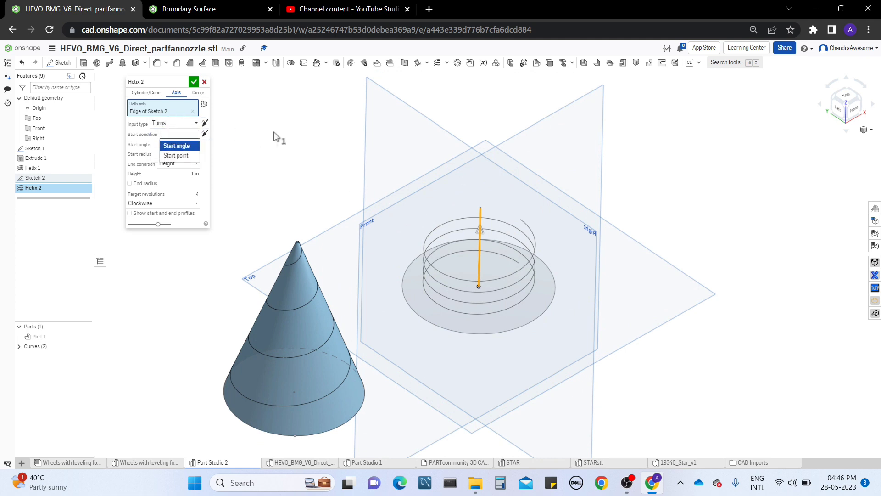
click(276, 137)
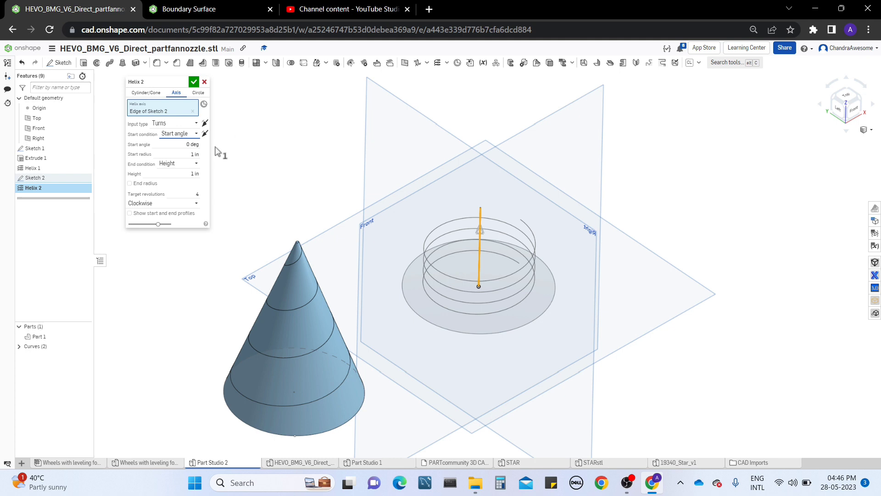
- Set the axis helix's start radius to 2 in
click(186, 154)
text(2)
key(Return)
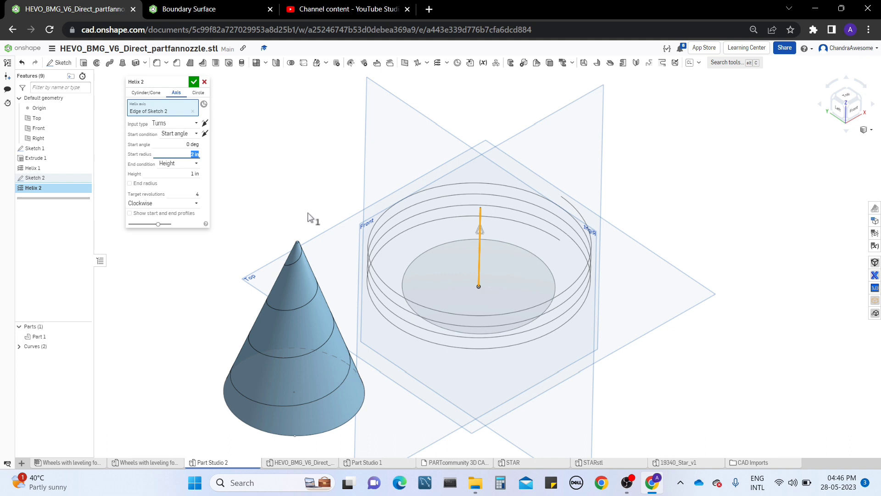
- Enable an end radius of 0.1 in for the axis helix and stretch its height to about 3.53 in
mouse_move(464, 298)
right_down()
mouse_move(464, 272)
mouse_move(466, 299)
right_up()
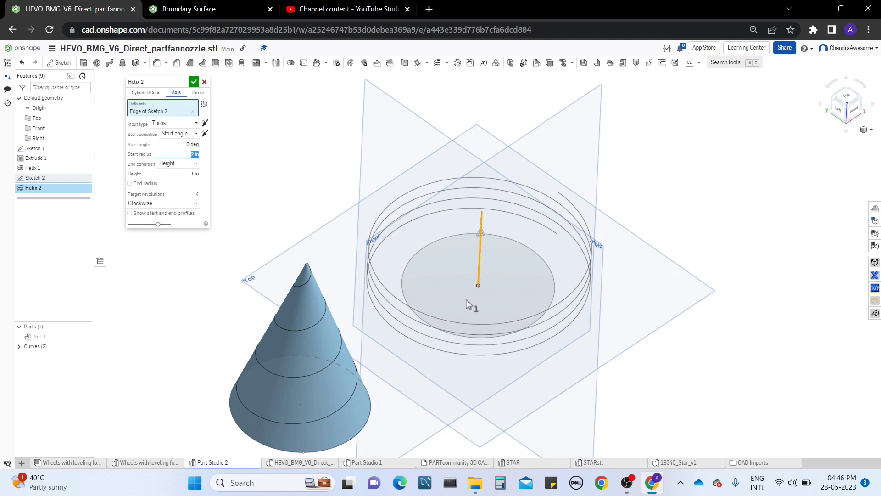
click(130, 183)
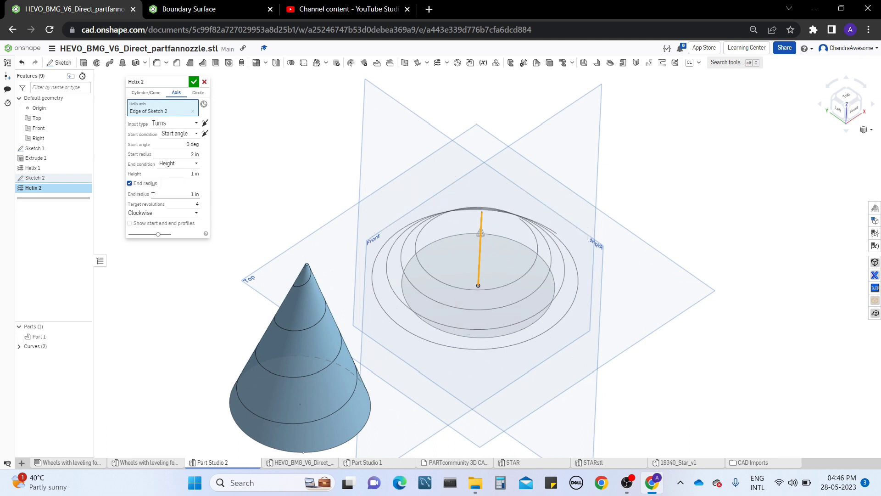
right_drag(521, 207, 488, 196)
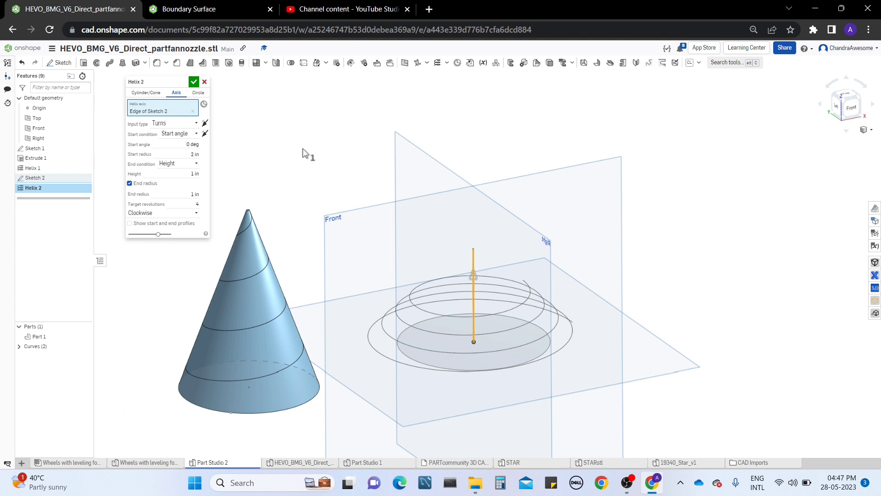
click(189, 194)
text(0.1)
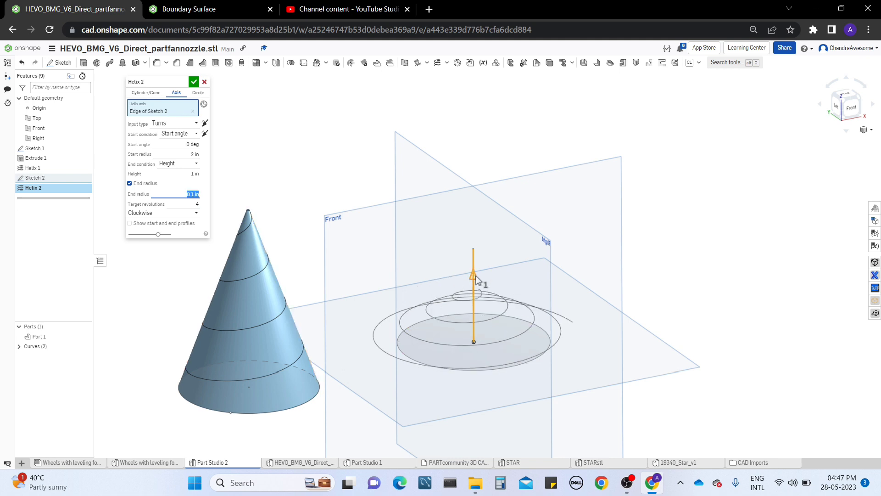
drag(476, 276, 482, 146)
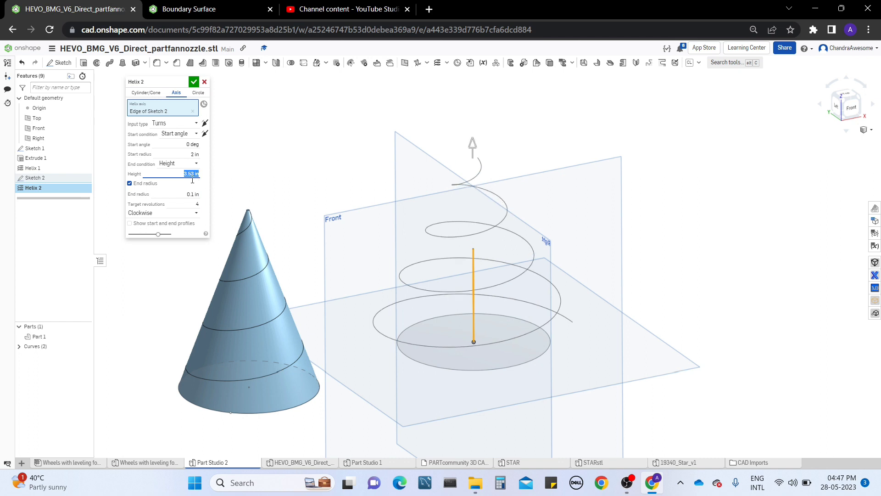
- Try the opposite direction along the axis for the helix and return it to pointing upward
click(473, 145)
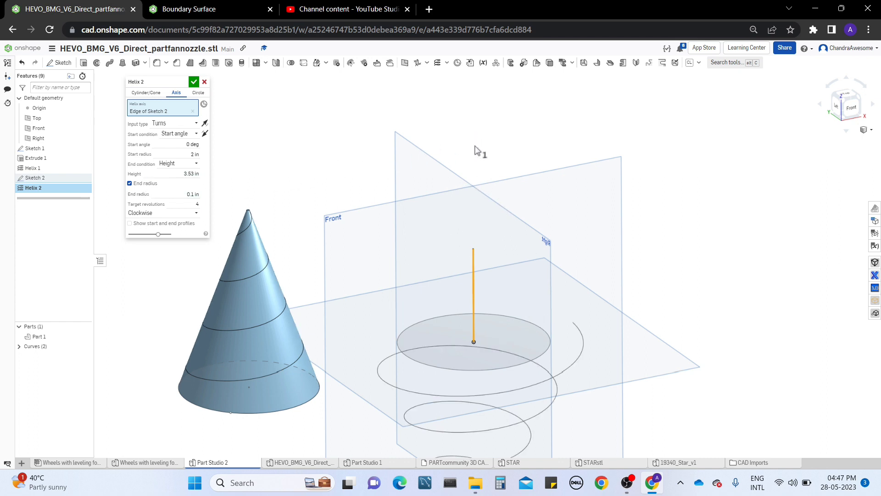
middle_drag(546, 410, 478, 409)
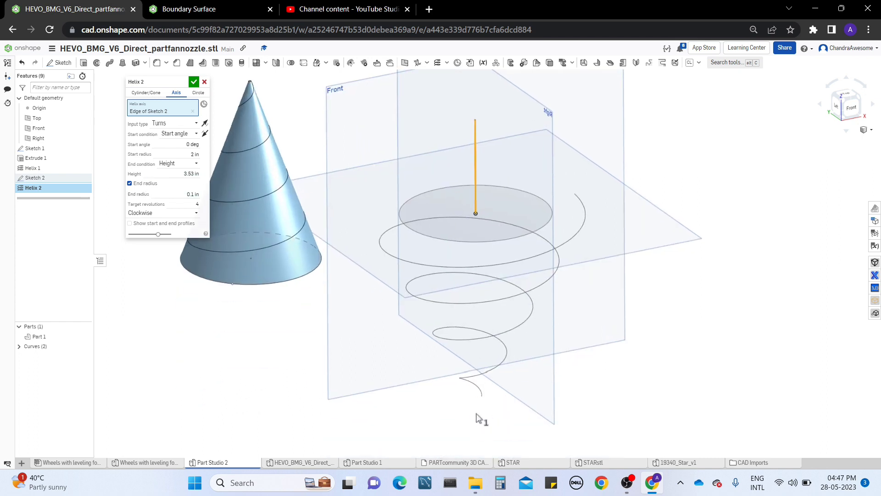
middle_drag(487, 82, 495, 243)
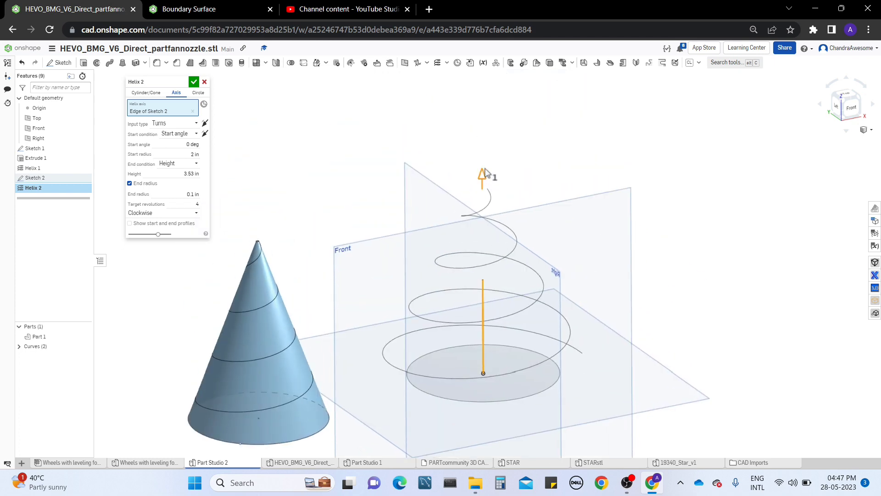
- Stretch the axis helix's height to about 4.55 in and set its target revolutions to 7
drag(482, 159, 483, 122)
right_drag(570, 195, 536, 155)
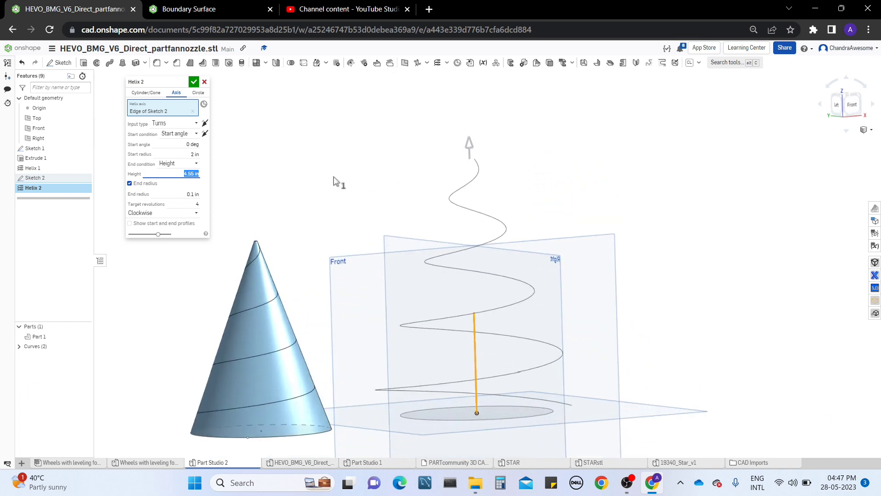
click(181, 203)
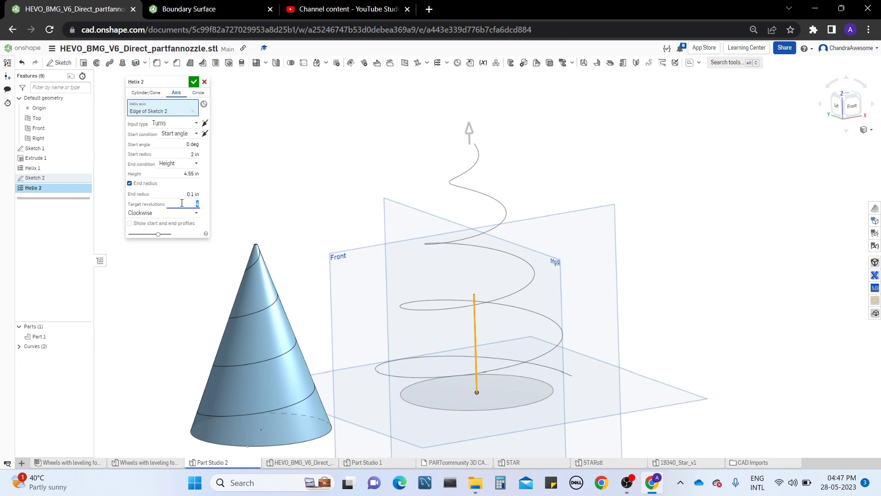
key(Up)
key(Up)
key(Up)
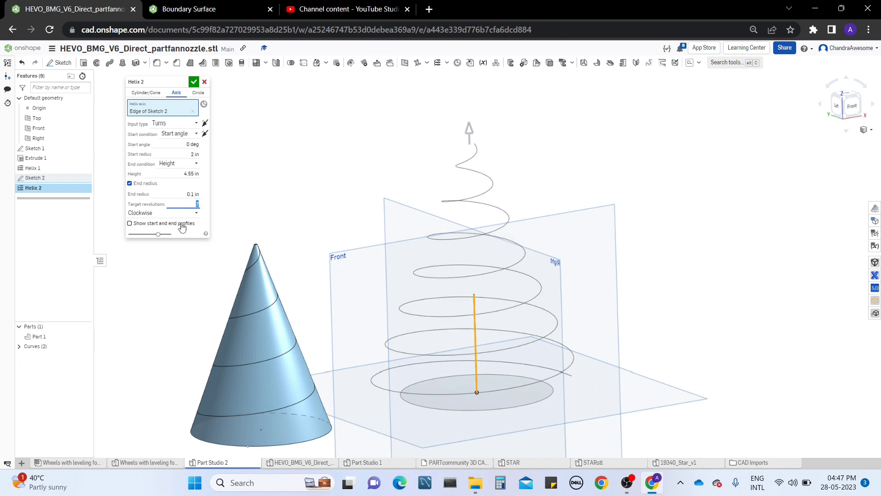
- Try a counterclockwise winding direction for the axis helix and return it to clockwise
click(184, 213)
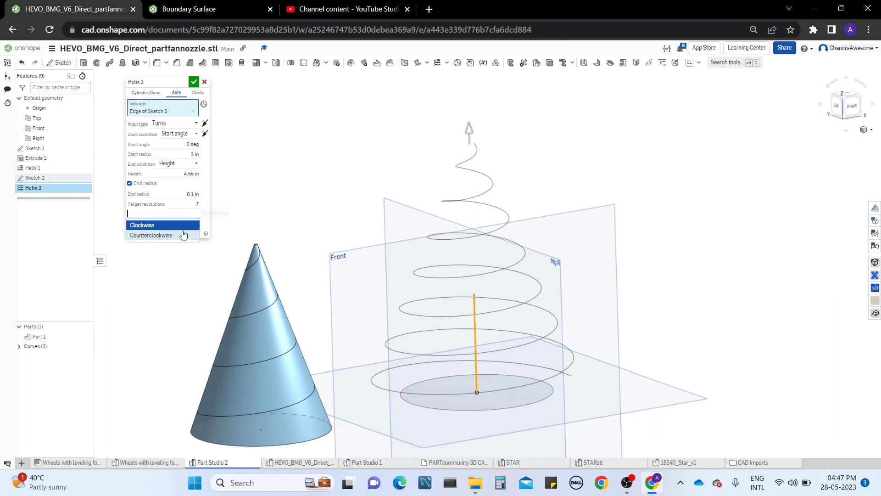
click(183, 235)
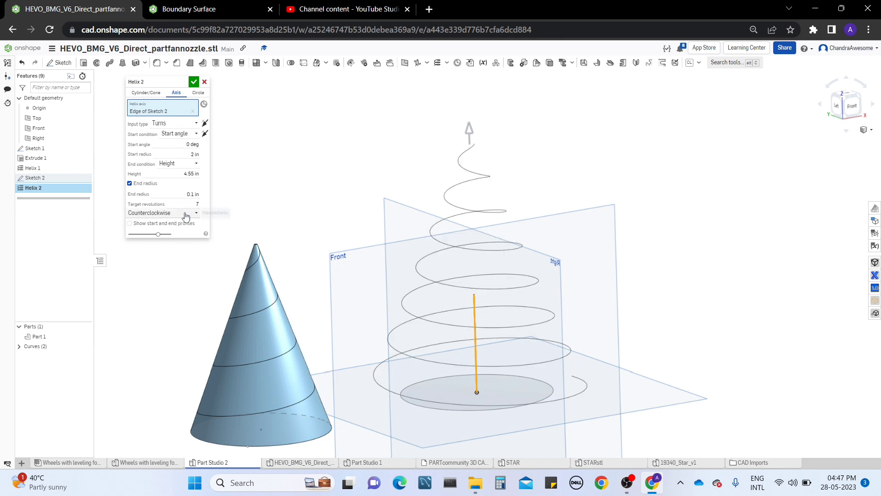
click(186, 215)
click(182, 224)
right_drag(360, 222, 615, 234)
middle_drag(330, 172, 324, 180)
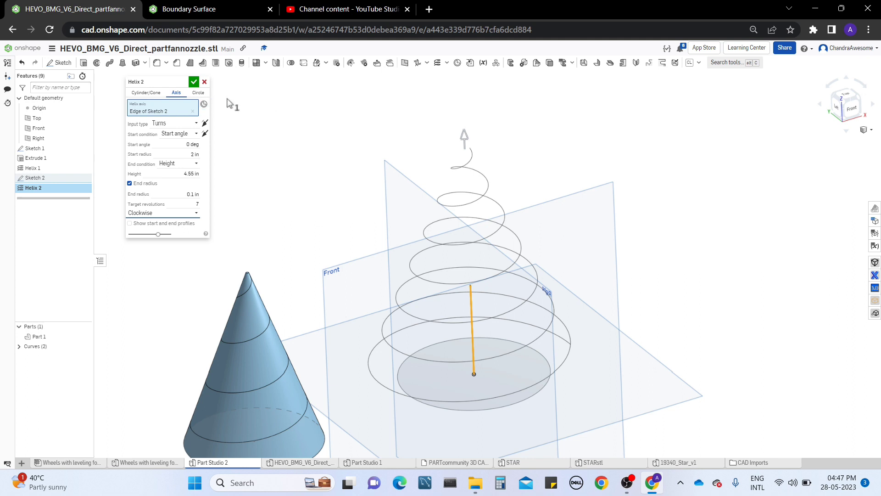
- Switch the helix to the Circle type and base it on the circular edge of Sketch 1
click(199, 93)
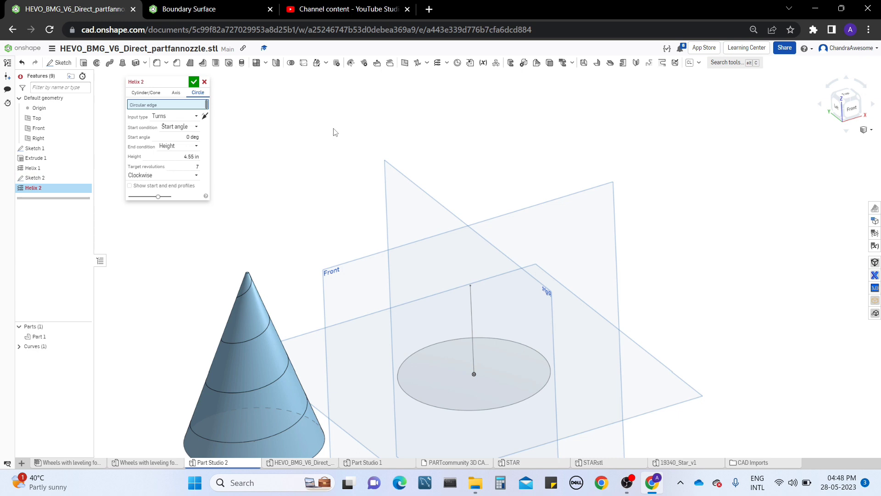
click(414, 403)
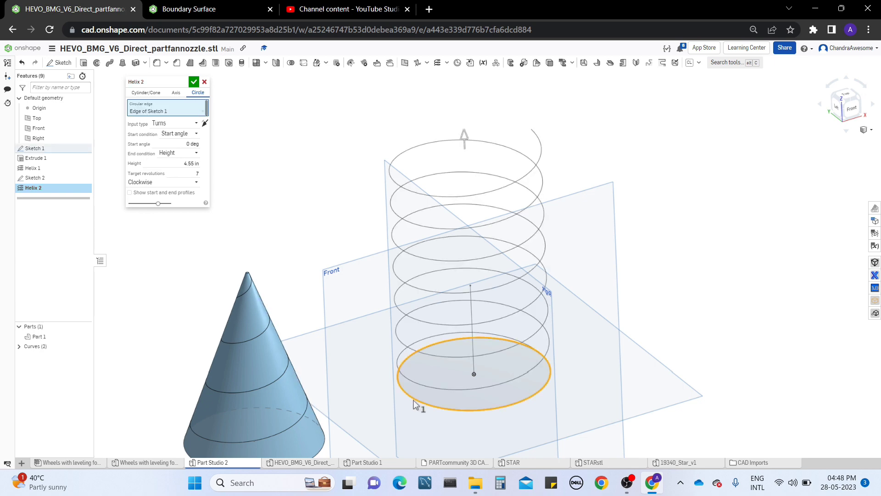
mouse_move(459, 295)
right_down()
mouse_move(462, 226)
mouse_move(456, 314)
mouse_move(456, 306)
right_up()
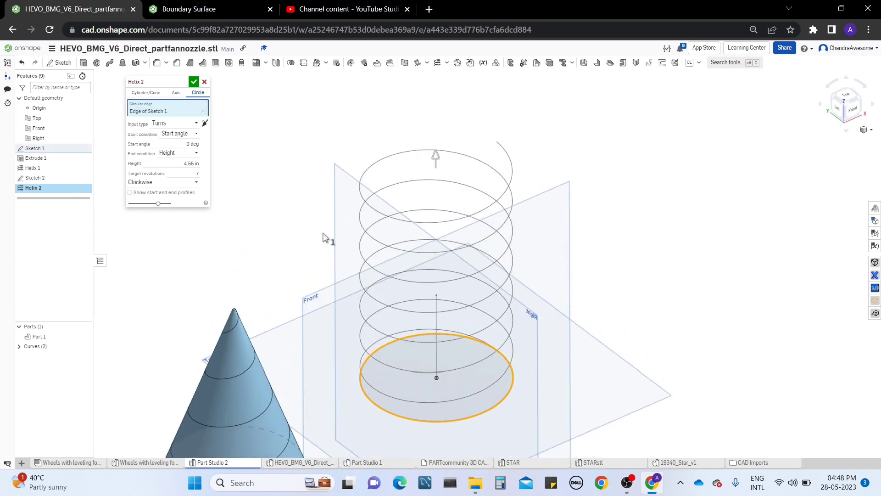
middle_drag(324, 242, 328, 197)
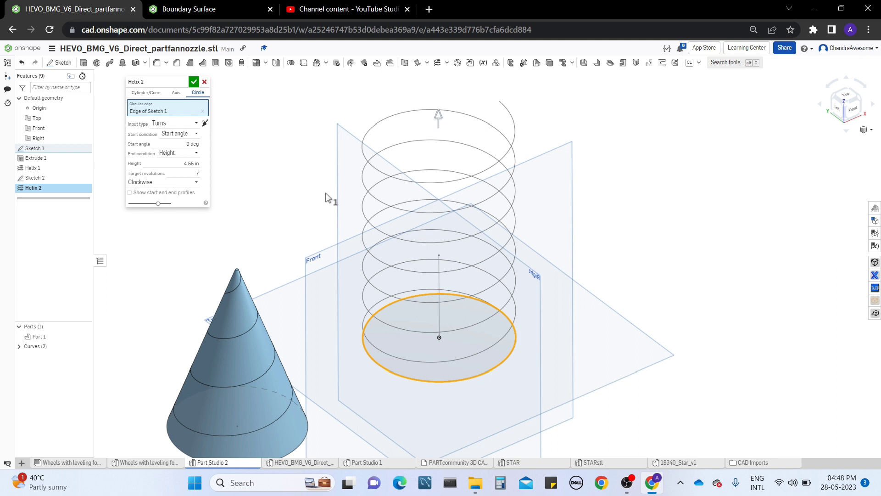
- Shorten the circle-based helix's height to about 3.04 in
right_drag(548, 327, 470, 175)
drag(441, 132, 455, 209)
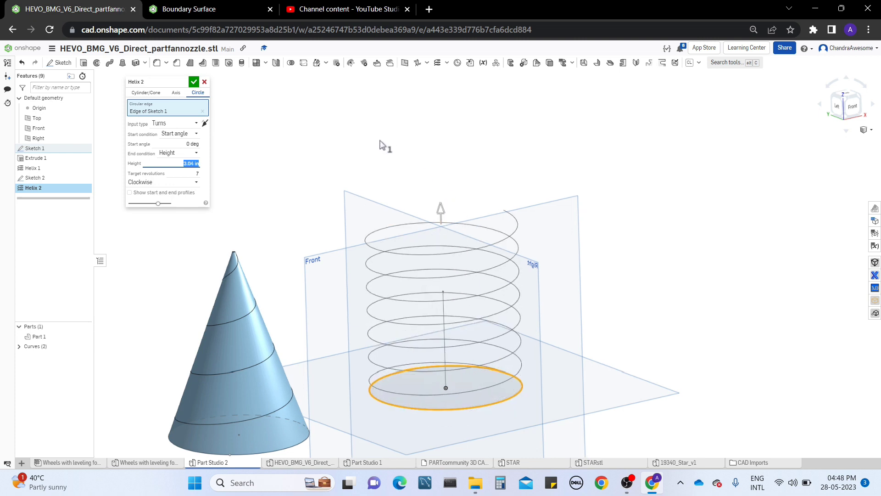
key(Left)
key(Left)
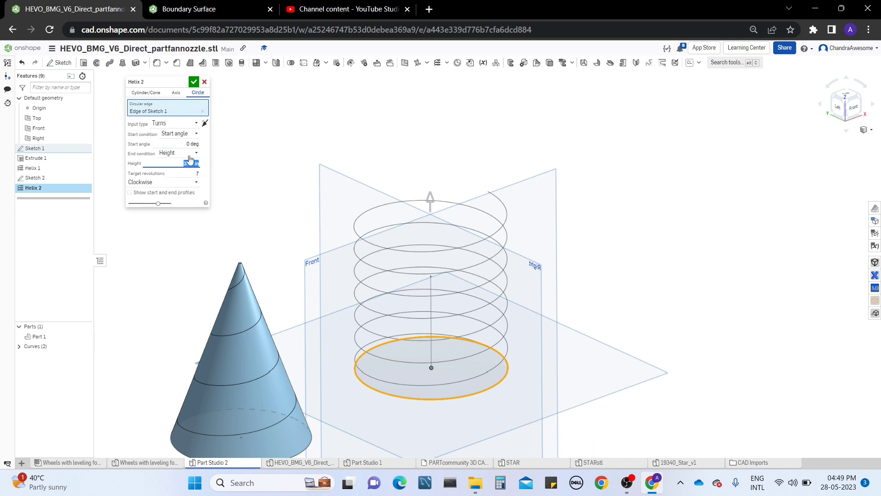
- Stretch the circle-based helix's height to about 3.52 in, keeping the Start angle and Height conditions, and accept the feature
right_drag(490, 278, 445, 260)
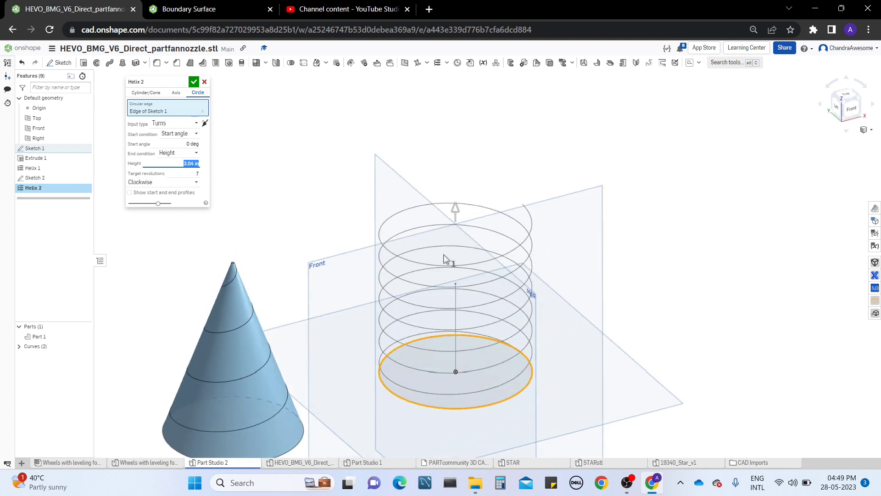
click(179, 133)
click(239, 158)
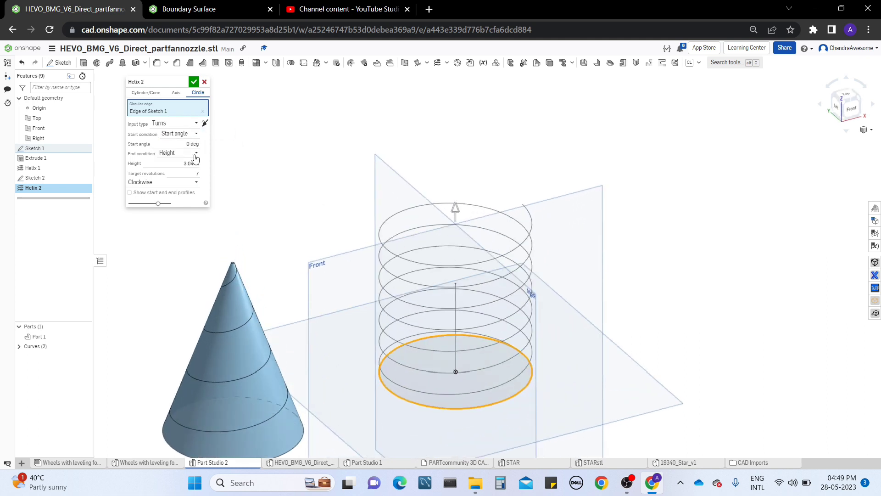
click(196, 152)
click(297, 164)
drag(457, 212, 459, 188)
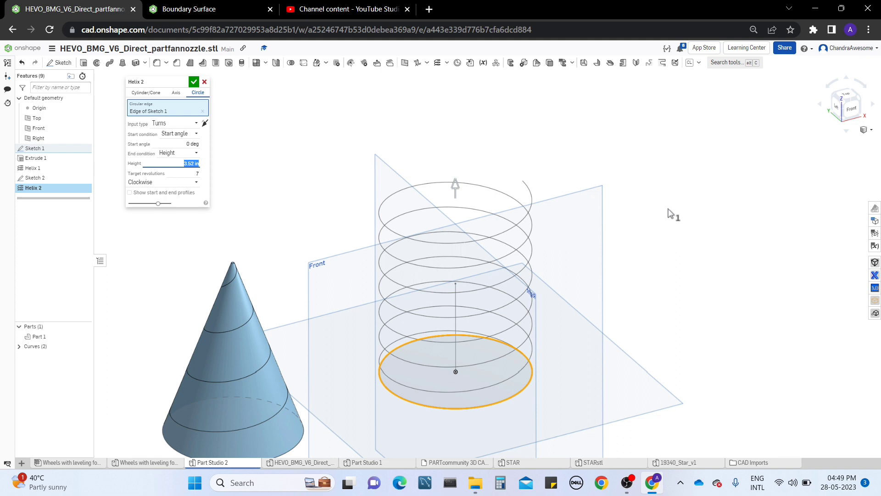
click(195, 87)
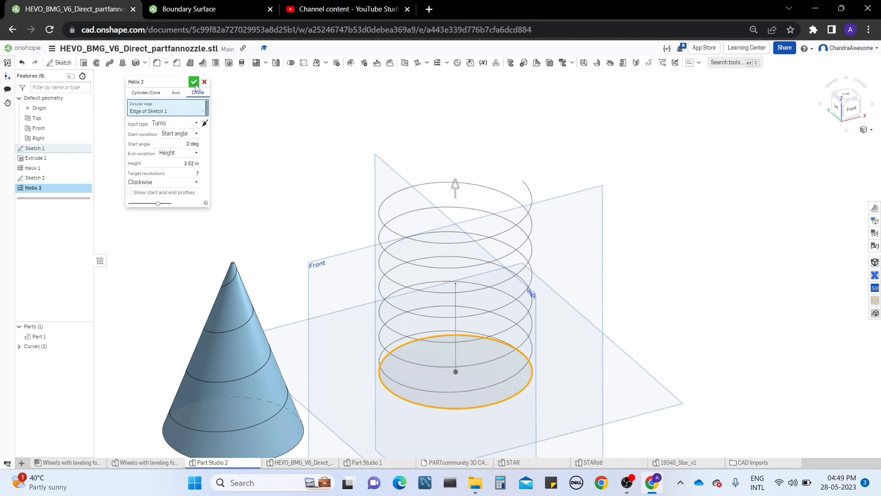